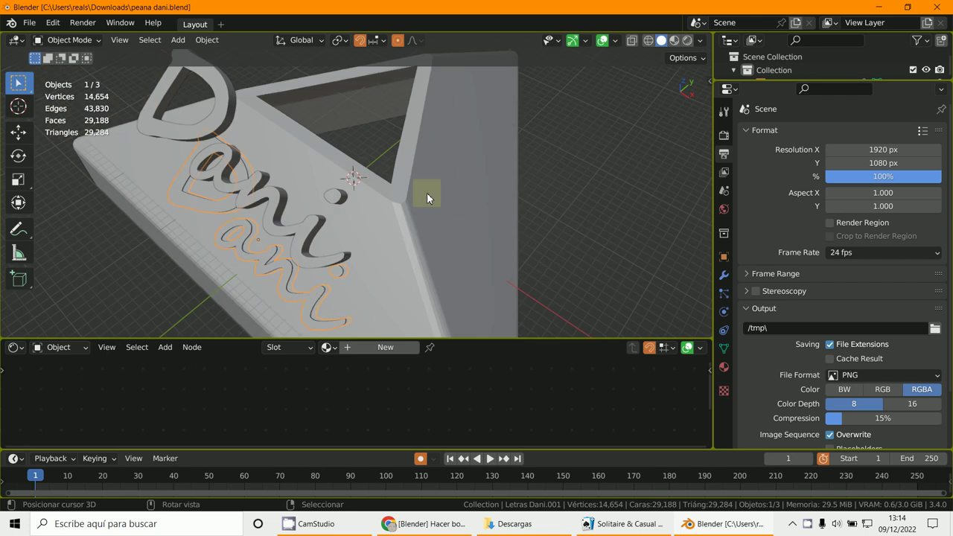
# Step: Delete the duplicate raised name lettering that floats above the base, keeping the copy embedded in its sloped face
pyautogui.moveTo(427, 198); pyautogui.dragTo(409, 222, button='middle')
pyautogui.click(324, 205)
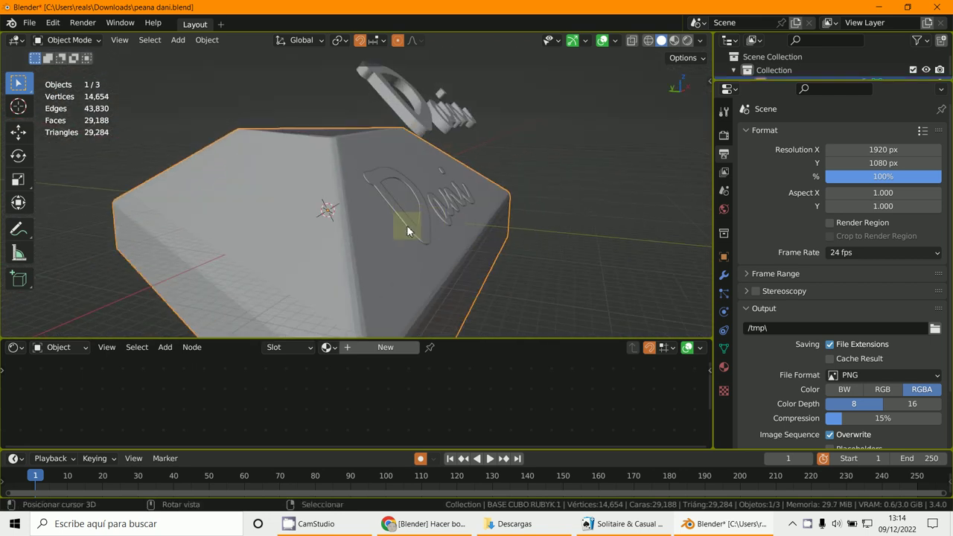
pyautogui.click(407, 224)
pyautogui.moveTo(451, 161); pyautogui.dragTo(416, 211, button='middle')
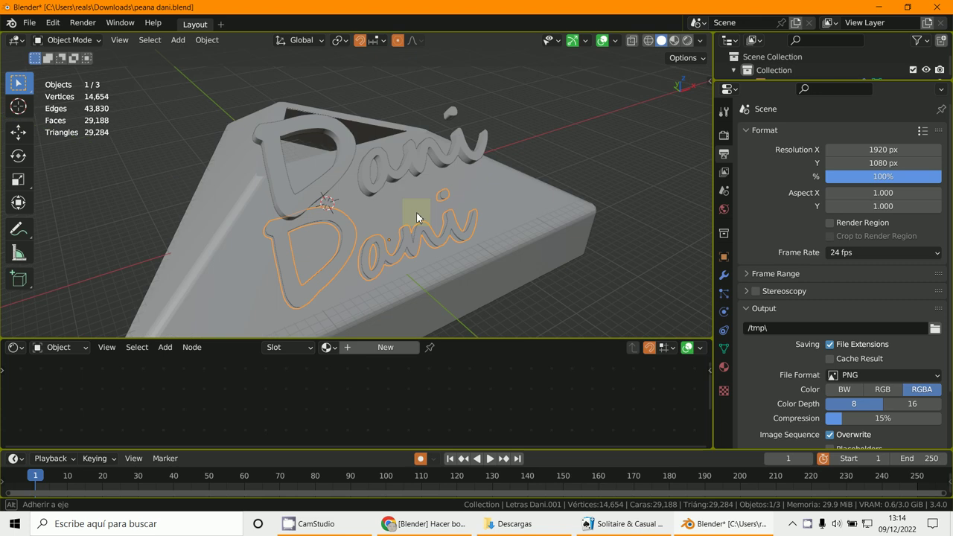
pyautogui.click(418, 160)
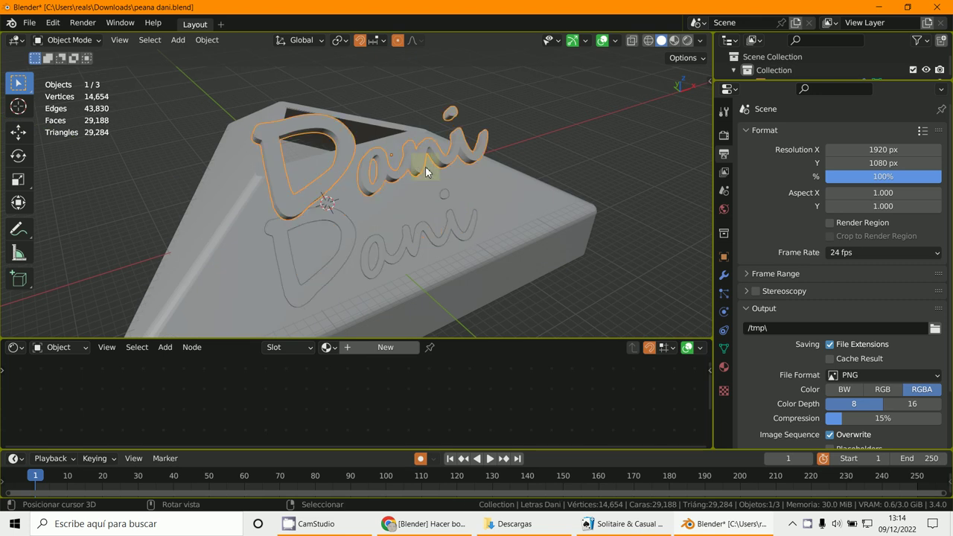
pyautogui.press('Delete')
# Step: Select the triangular base and turn on the Face Orientation overlay to check the direction of its faces
pyautogui.click(428, 172)
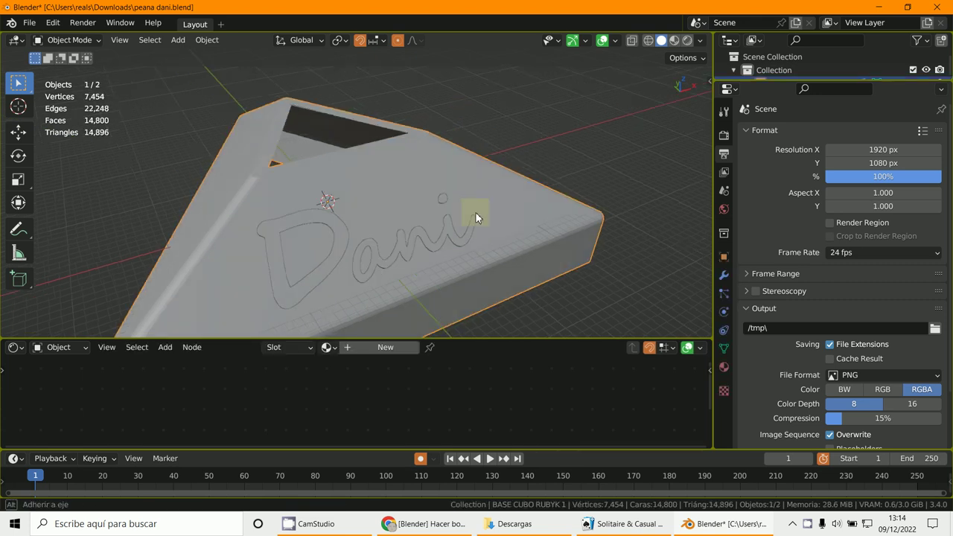
pyautogui.moveTo(472, 212); pyautogui.dragTo(395, 188, button='middle')
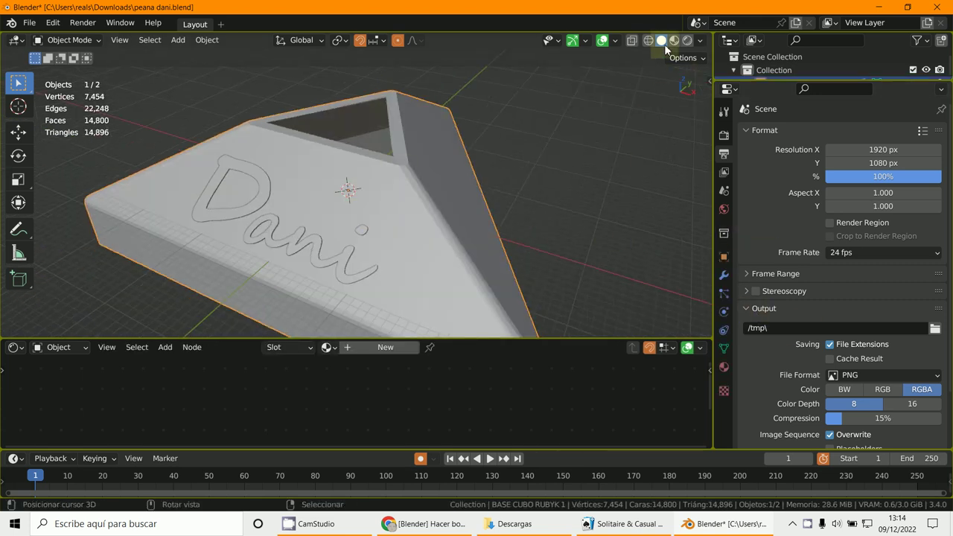
pyautogui.click(615, 41)
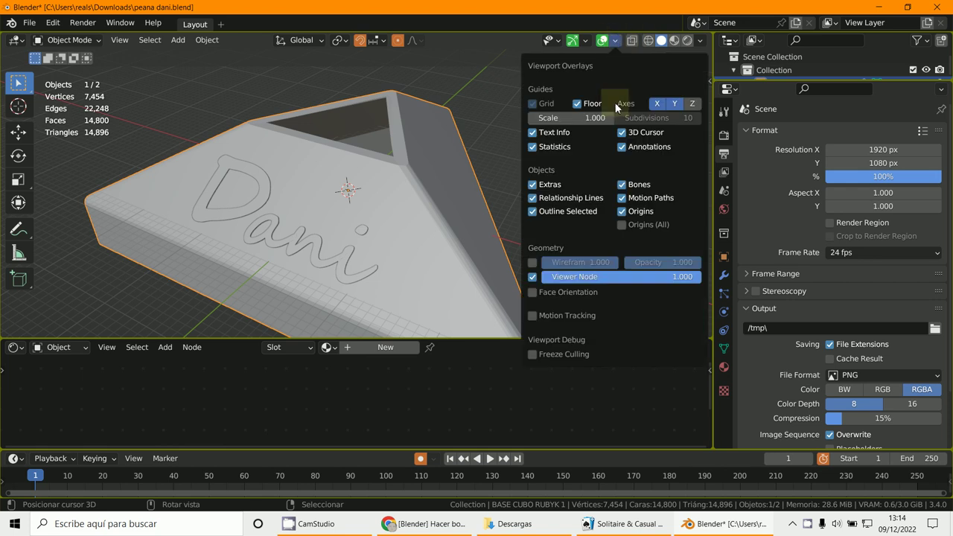
pyautogui.click(533, 293)
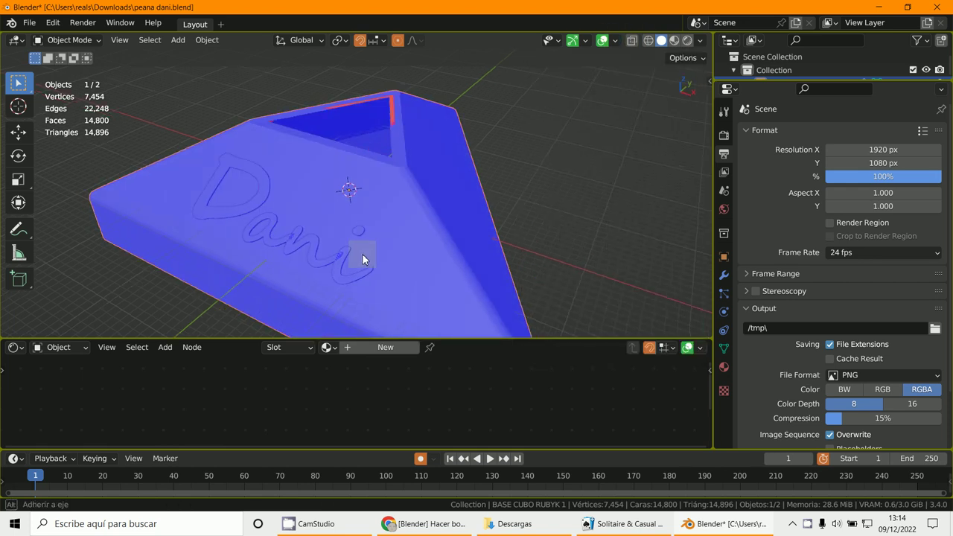
pyautogui.moveTo(362, 253); pyautogui.dragTo(232, 290, button='middle')
pyautogui.moveTo(441, 197); pyautogui.dragTo(392, 95, button='middle')
# Step: Remove the Solidify modifier from the base and open its mesh in Edit Mode
pyautogui.click(722, 272)
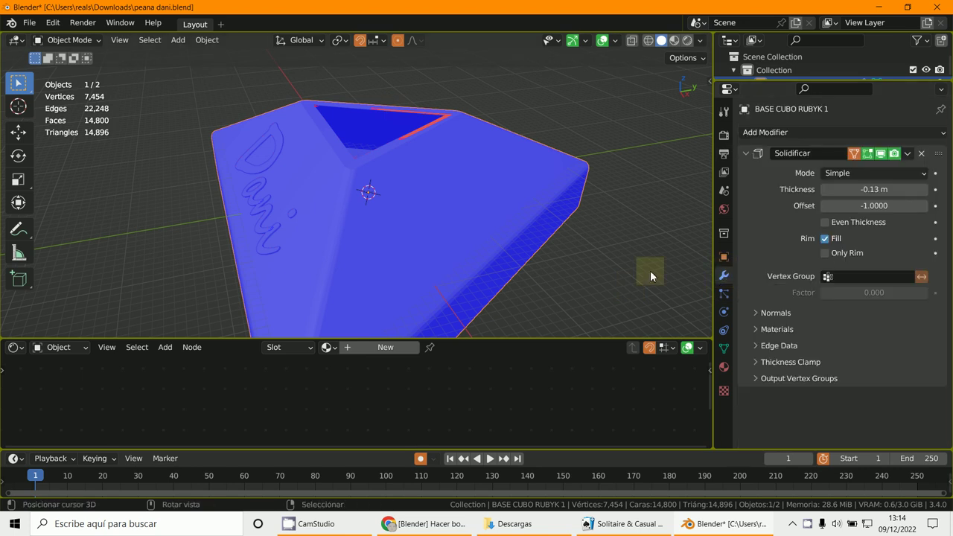
pyautogui.moveTo(498, 264); pyautogui.dragTo(496, 237, button='middle')
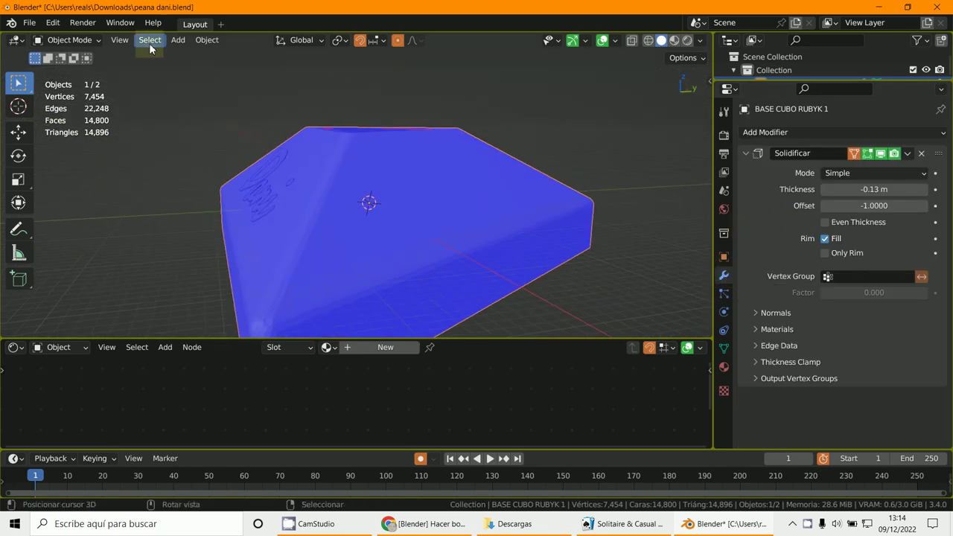
pyautogui.click(69, 39)
pyautogui.click(65, 69)
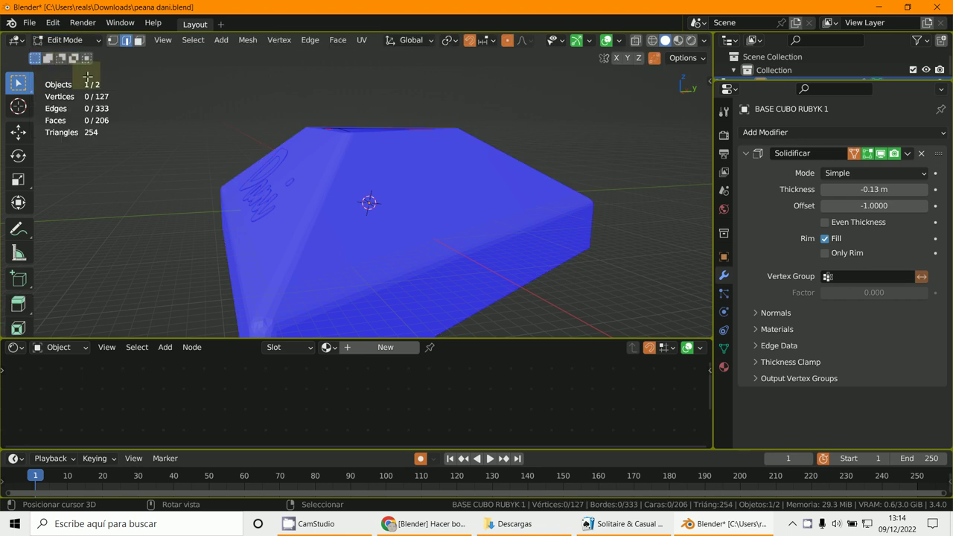
pyautogui.moveTo(397, 230); pyautogui.dragTo(405, 130, button='middle')
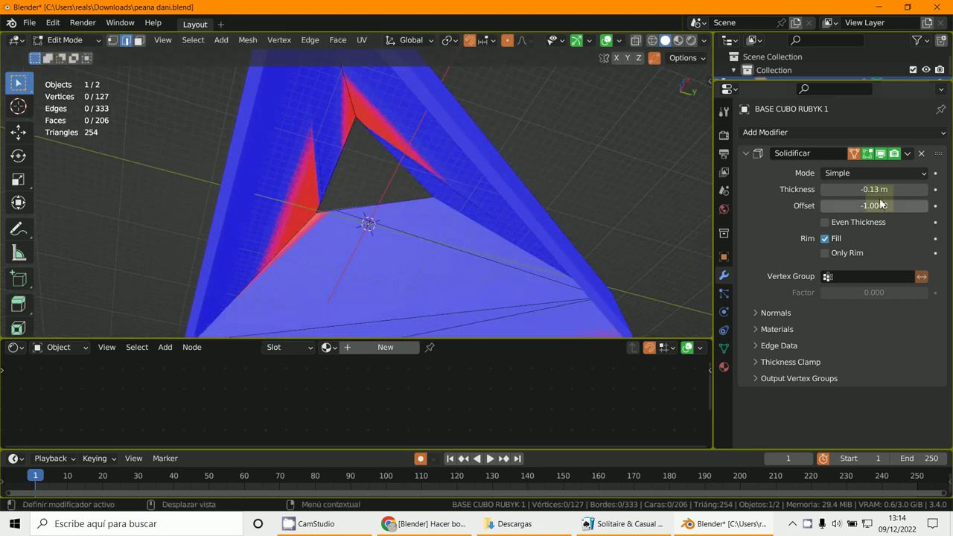
pyautogui.click(920, 155)
pyautogui.moveTo(350, 223); pyautogui.dragTo(368, 160, button='middle')
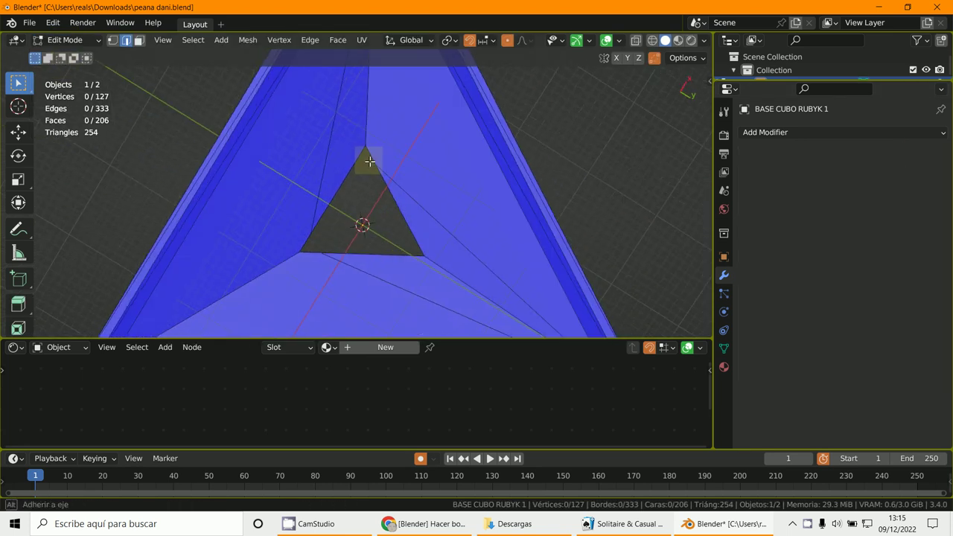
# Step: Display the face normals of the base mesh with a size of 0.62 and view them from below
pyautogui.click(618, 40)
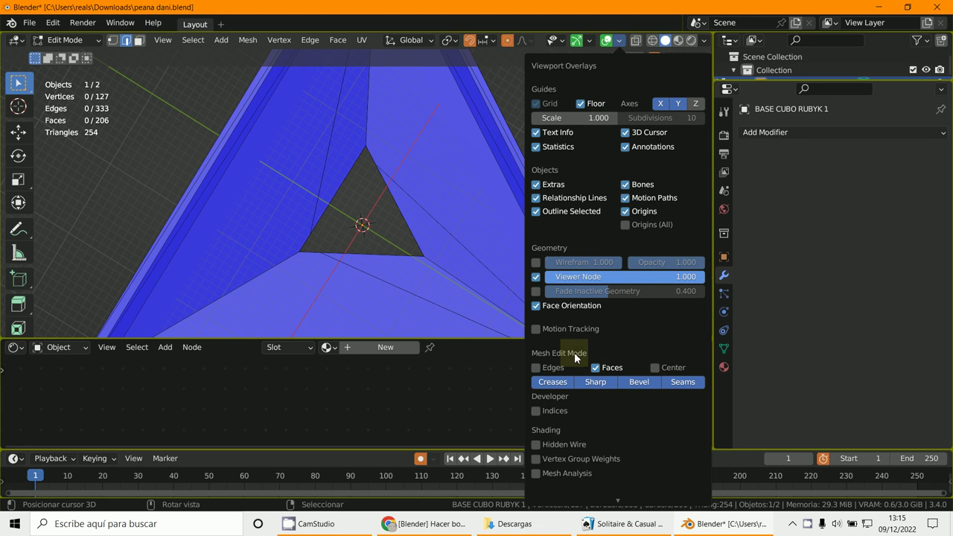
pyautogui.scroll(-5, 573, 357)
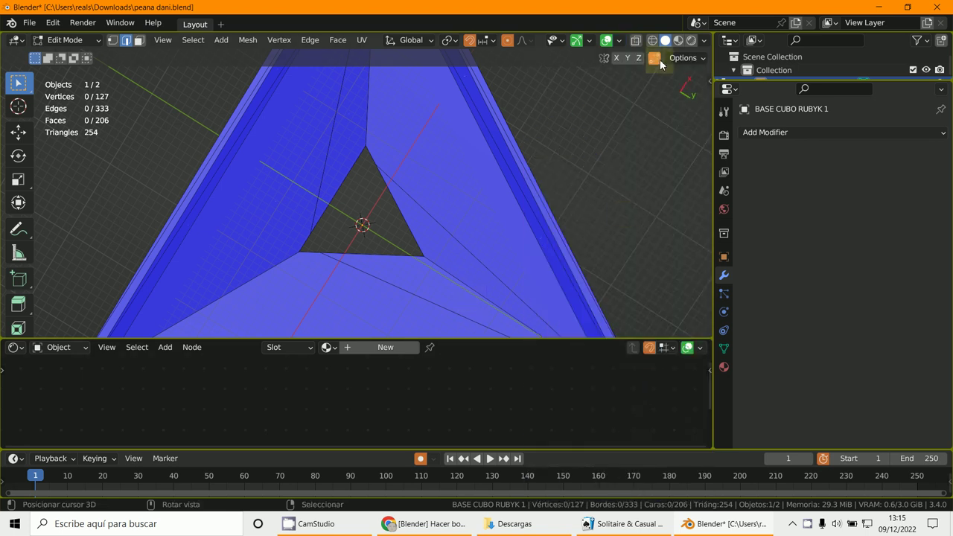
pyautogui.click(619, 41)
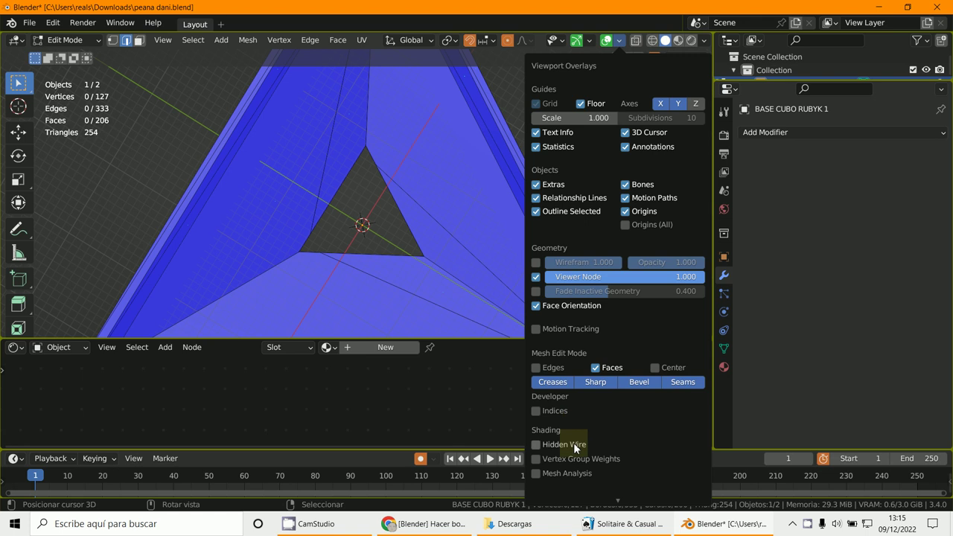
pyautogui.scroll(-6, 571, 420)
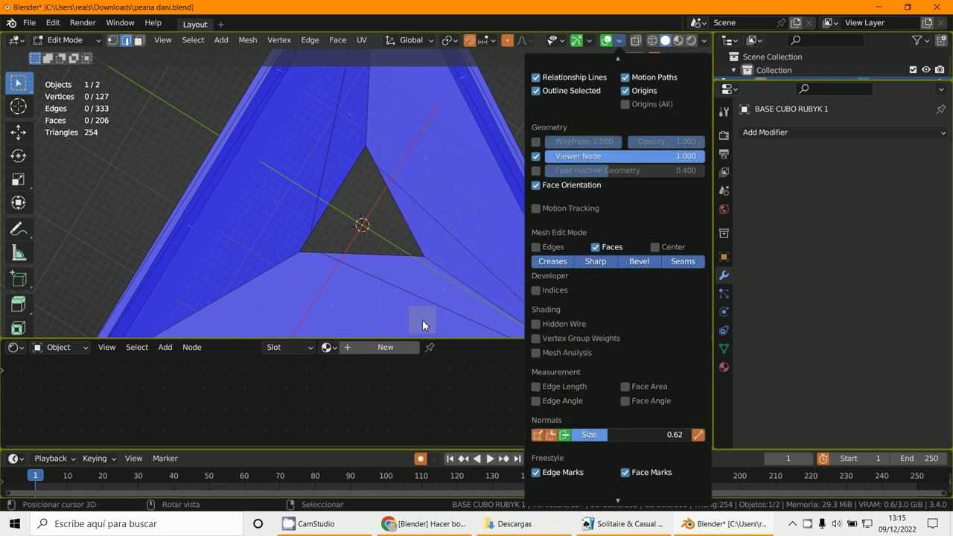
pyautogui.moveTo(421, 326); pyautogui.dragTo(320, 236, button='middle')
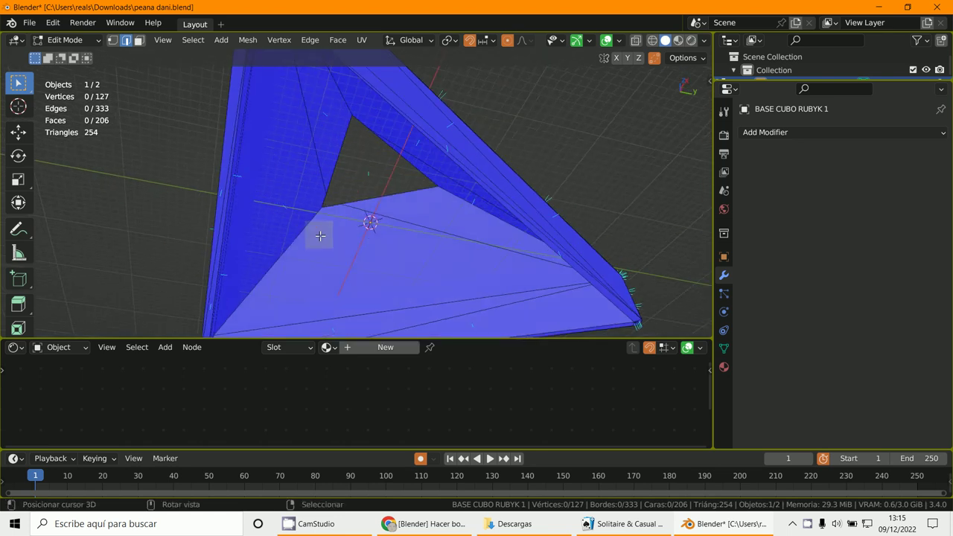
# Step: Select the entire base mesh and recalculate its normals to the outside
pyautogui.press('a')
pyautogui.hotkey('alt', 'a')
pyautogui.press('a')
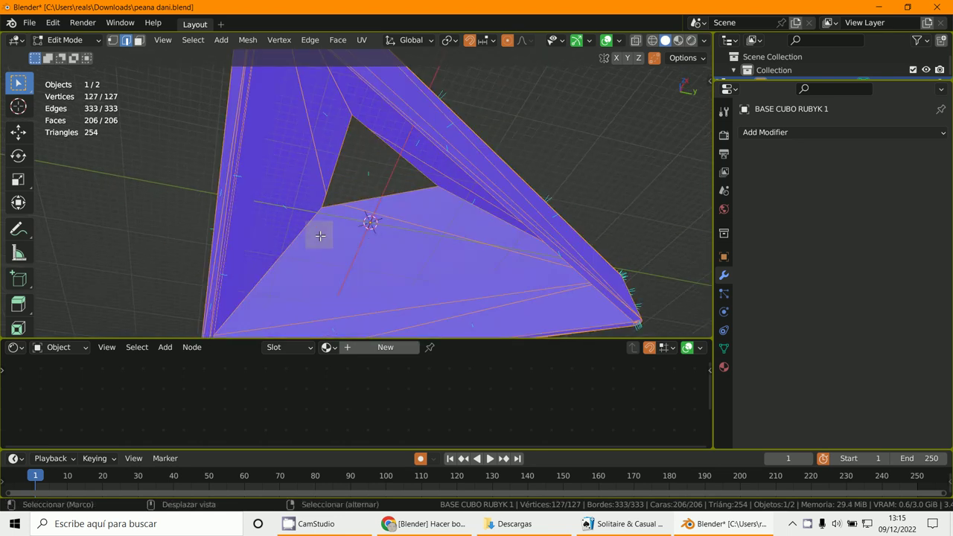
pyautogui.hotkey('shift', 'n')
pyautogui.moveTo(350, 255); pyautogui.dragTo(357, 319, button='middle')
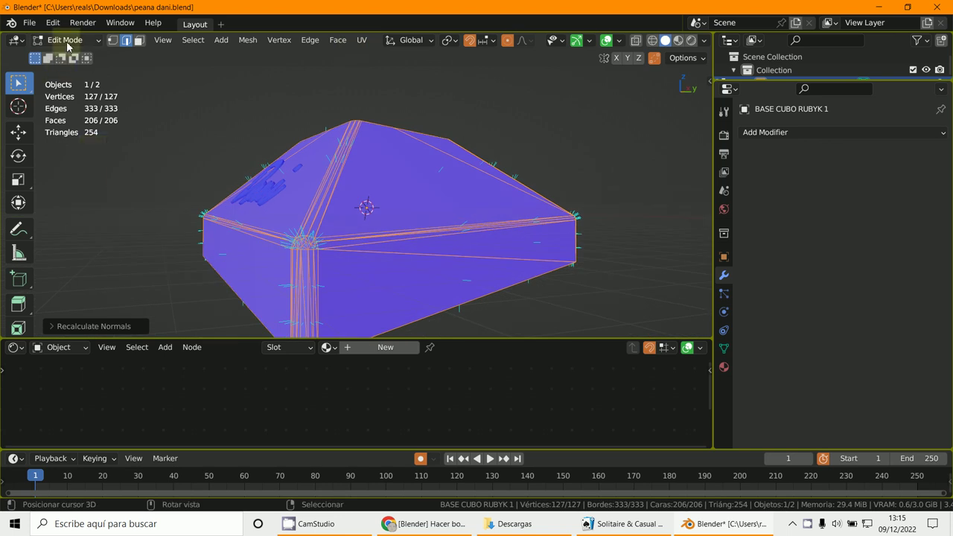
# Step: Merge all vertices of the base by distance in vertex selection mode and inspect the mesh around the triangular opening
pyautogui.click(113, 42)
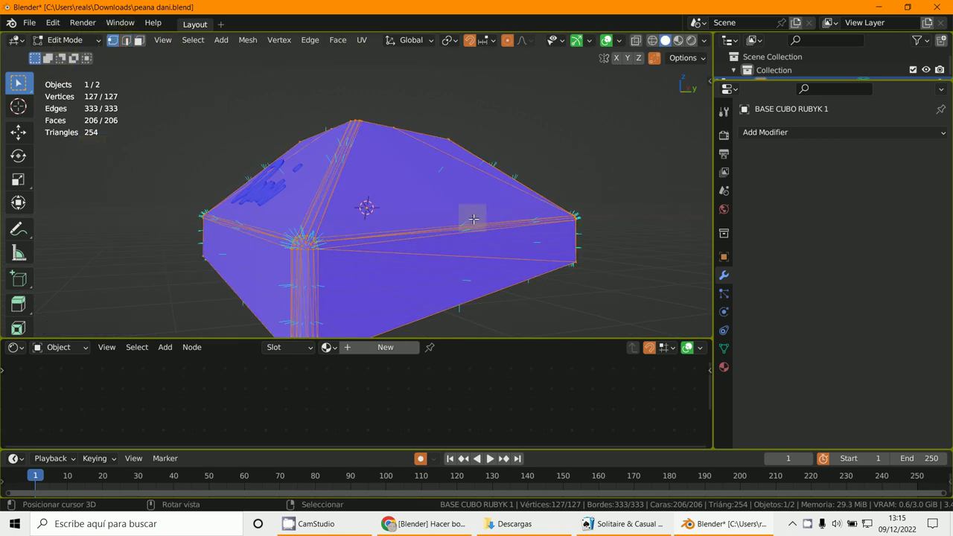
pyautogui.press('m')
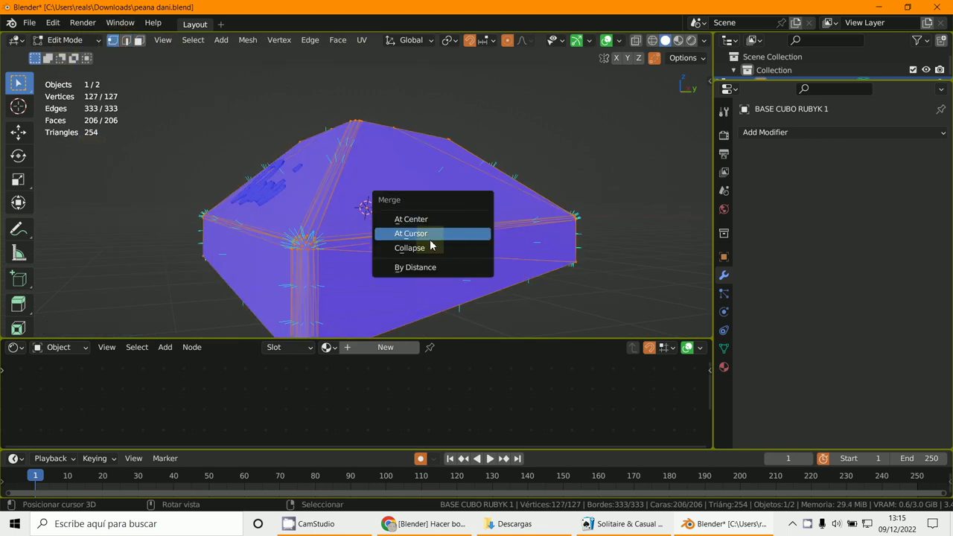
pyautogui.click(428, 268)
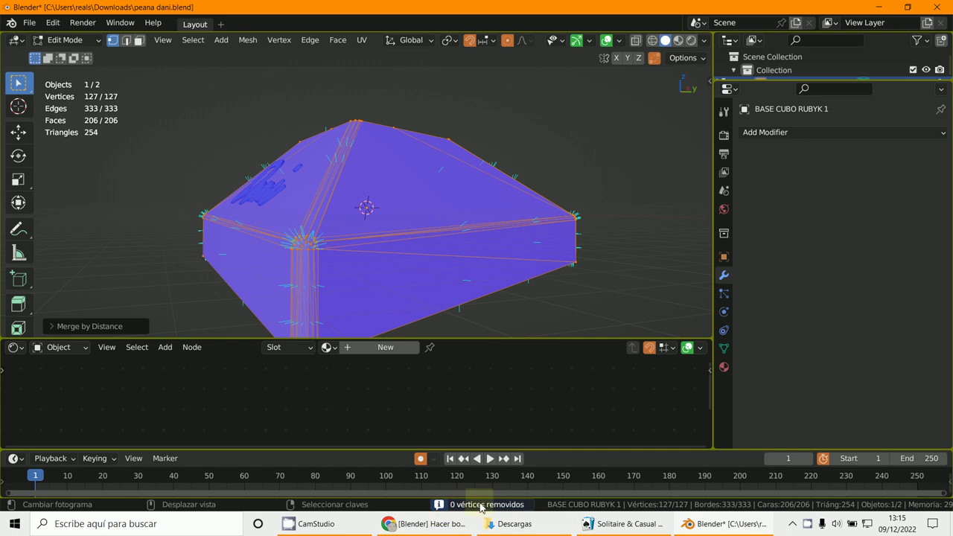
pyautogui.moveTo(424, 246)
pyautogui.mouseDown(button='middle')
pyautogui.moveTo(440, 248)
pyautogui.moveTo(389, 298)
pyautogui.moveTo(323, 303)
pyautogui.moveTo(297, 206)
pyautogui.moveTo(306, 166)
pyautogui.moveTo(350, 157)
pyautogui.moveTo(362, 133)
pyautogui.moveTo(400, 144)
pyautogui.moveTo(413, 244)
pyautogui.moveTo(424, 238)
pyautogui.mouseUp(button='middle')
pyautogui.moveTo(383, 167); pyautogui.dragTo(355, 233, button='middle')
pyautogui.scroll(4, 379, 187)
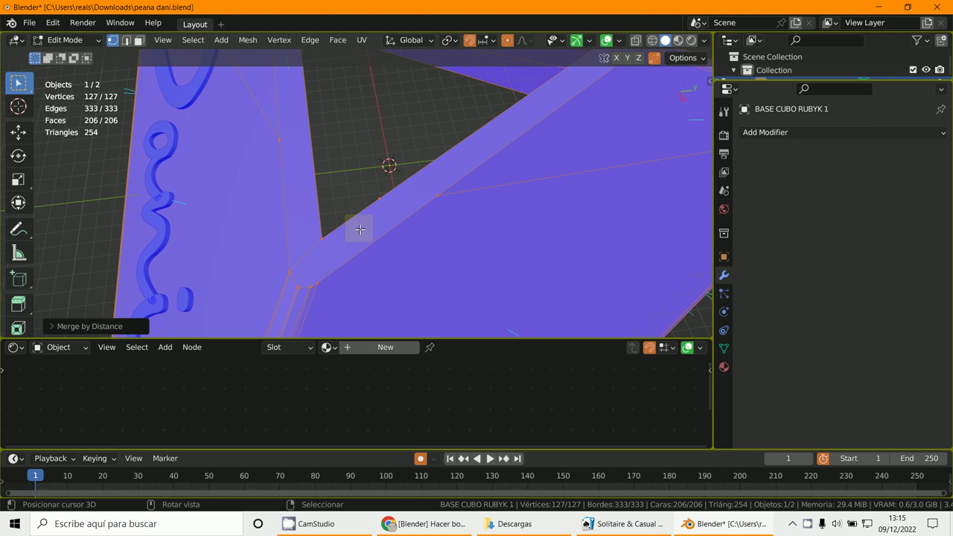
pyautogui.moveTo(360, 230); pyautogui.dragTo(347, 340, button='middle')
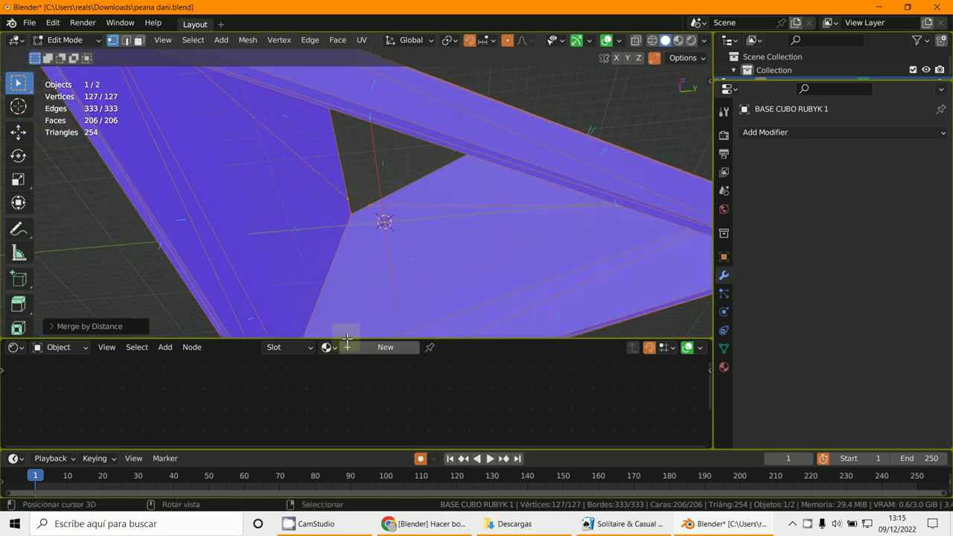
pyautogui.scroll(-5, 404, 267)
pyautogui.moveTo(423, 253); pyautogui.dragTo(424, 261, button='middle')
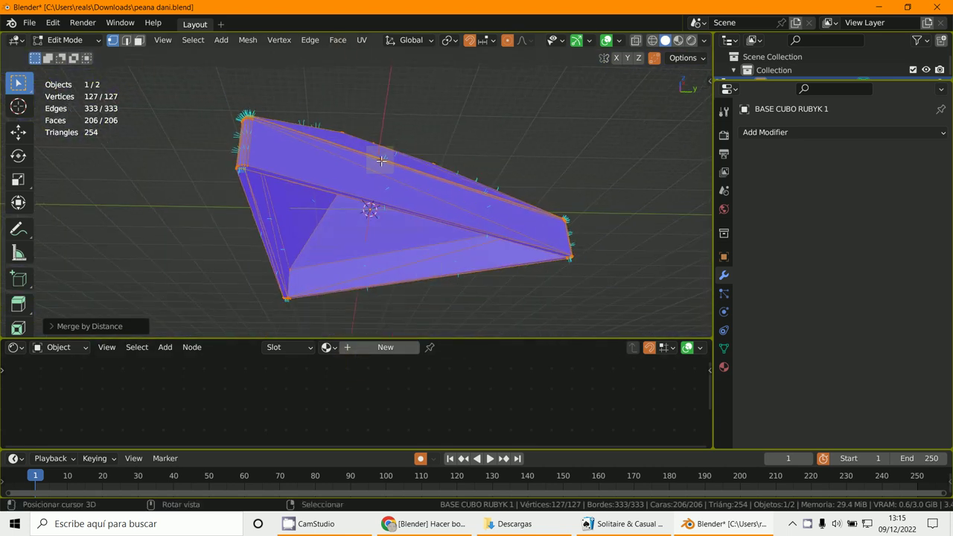
# Step: Hide the normals display of the base mesh and return to Object Mode
pyautogui.click(619, 42)
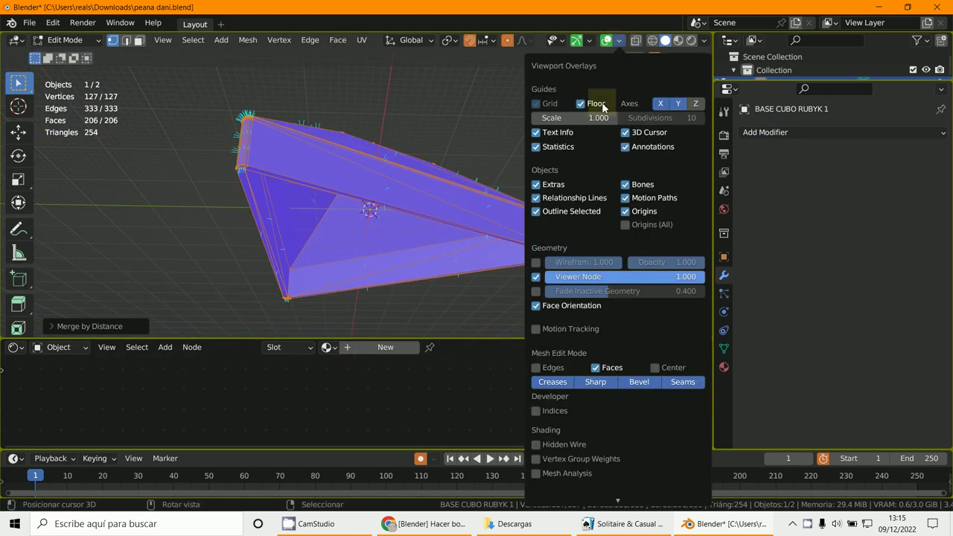
pyautogui.scroll(-4, 567, 439)
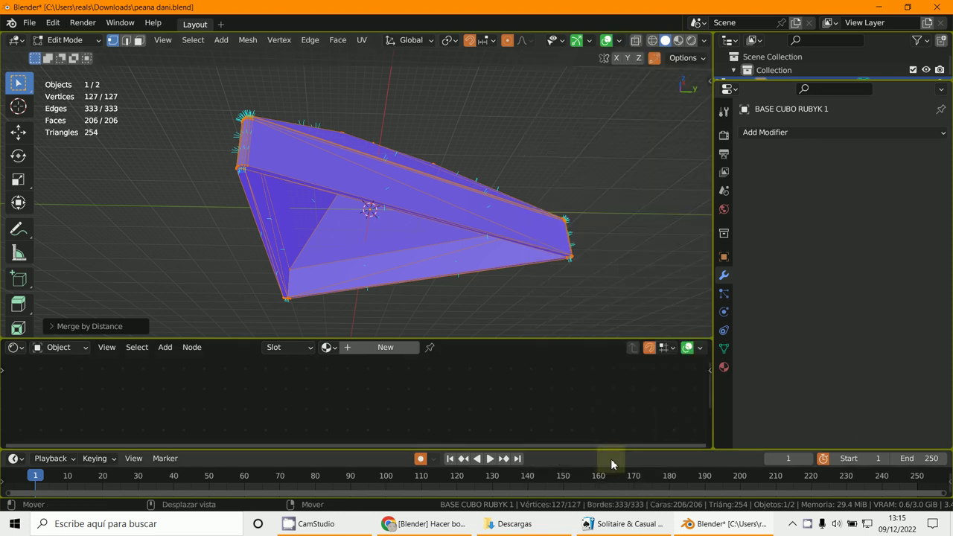
pyautogui.click(618, 41)
pyautogui.scroll(-4, 544, 443)
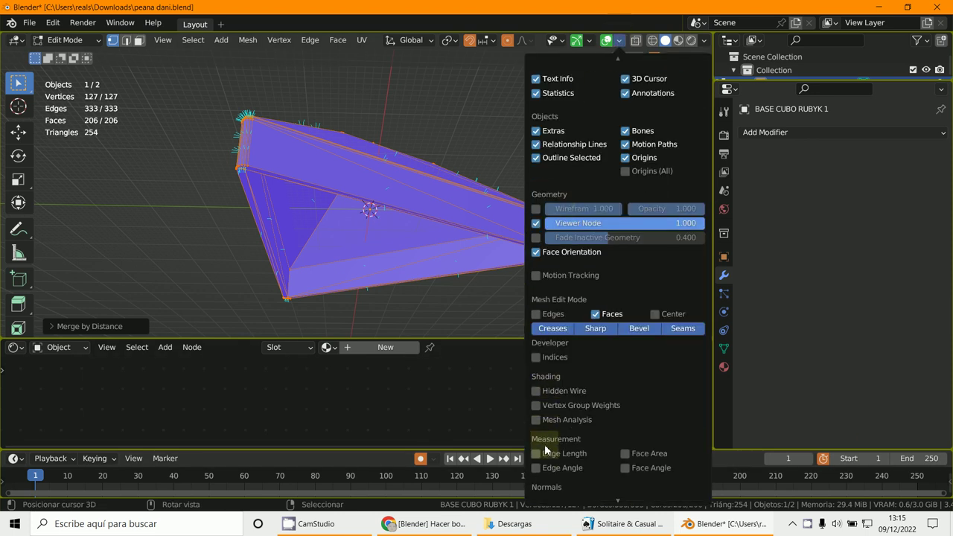
pyautogui.moveTo(417, 246); pyautogui.dragTo(157, 112, button='middle')
pyautogui.click(65, 40)
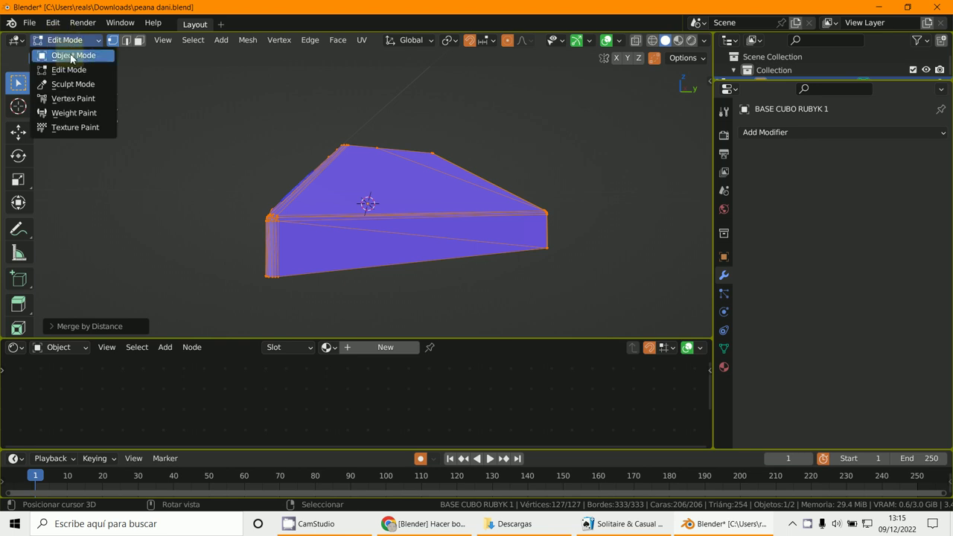
pyautogui.click(72, 56)
# Step: Isolate the embedded name lettering in local view and open its mesh in Edit Mode
pyautogui.moveTo(186, 149); pyautogui.dragTo(349, 188, button='middle')
pyautogui.scroll(3, 350, 189)
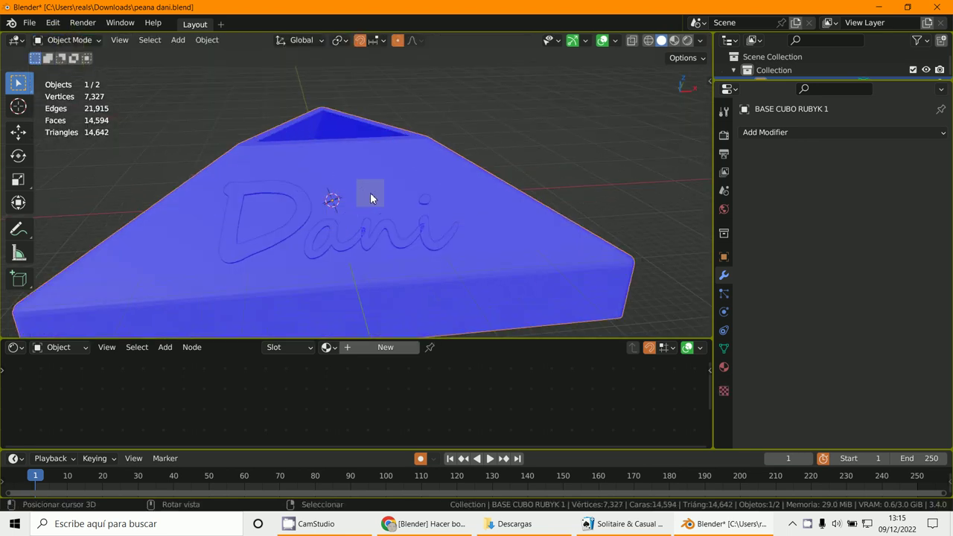
pyautogui.click(338, 246)
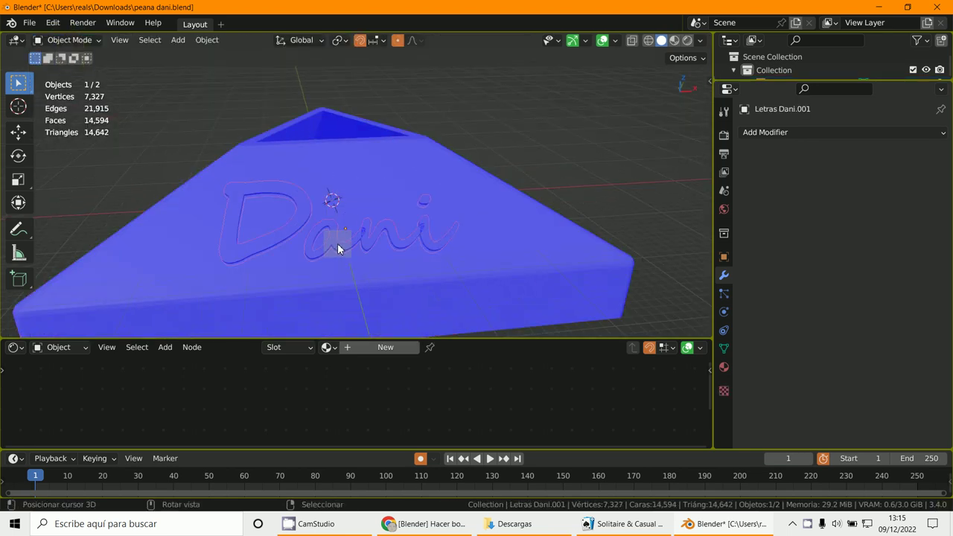
pyautogui.press('KP_Divide')
pyautogui.moveTo(341, 242); pyautogui.dragTo(327, 217, button='middle')
pyautogui.click(71, 41)
pyautogui.click(74, 66)
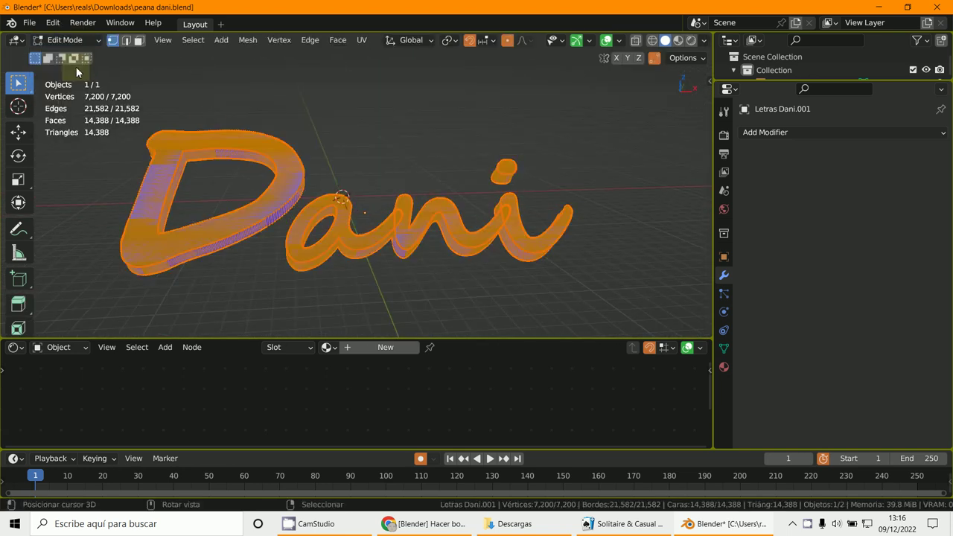
# Step: Examine the lettering's mesh up close along the strokes and side walls of its letters
pyautogui.scroll(5, 206, 127)
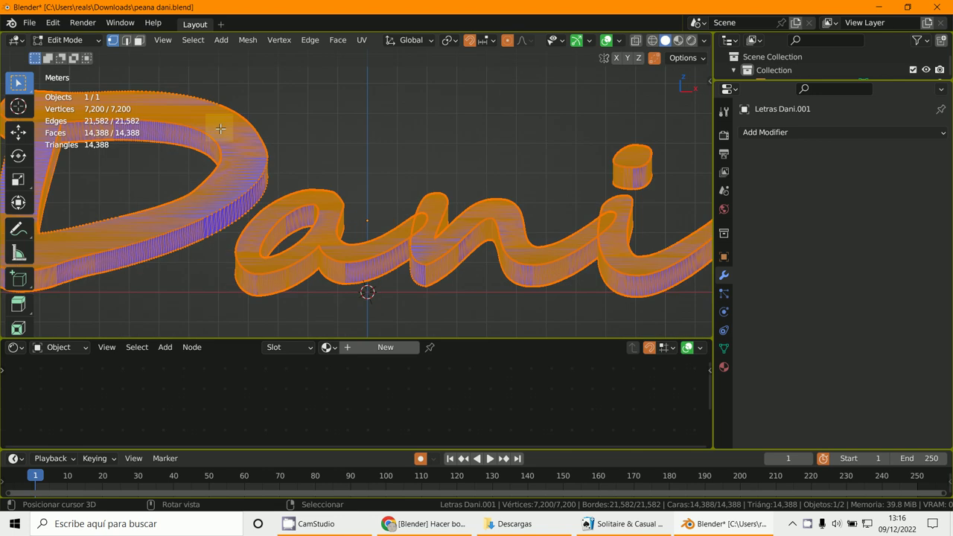
pyautogui.moveTo(220, 127); pyautogui.dragTo(283, 178, button='middle')
pyautogui.scroll(4, 439, 175)
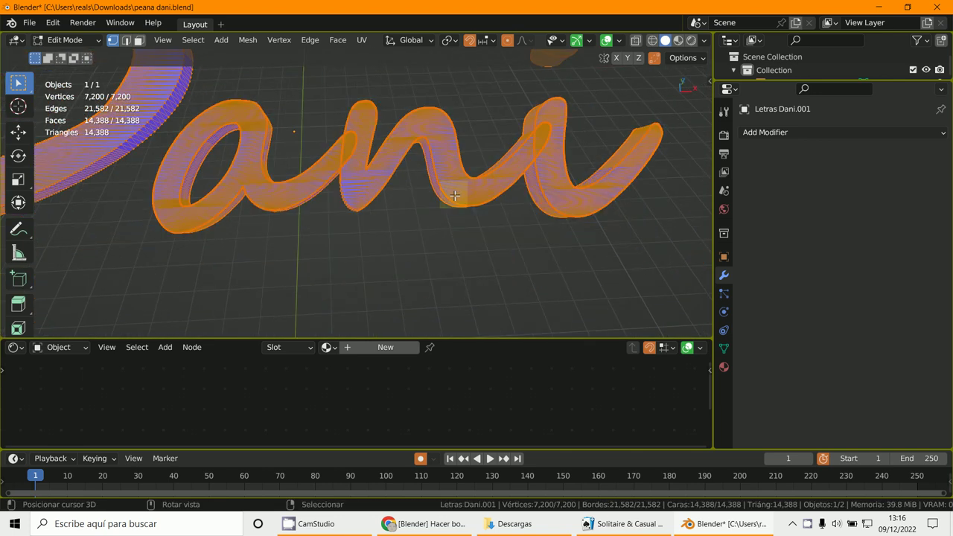
pyautogui.scroll(-4, 347, 112)
pyautogui.scroll(-2, 340, 142)
pyautogui.moveTo(339, 141); pyautogui.dragTo(359, 159, button='middle')
pyautogui.scroll(-5, 359, 159)
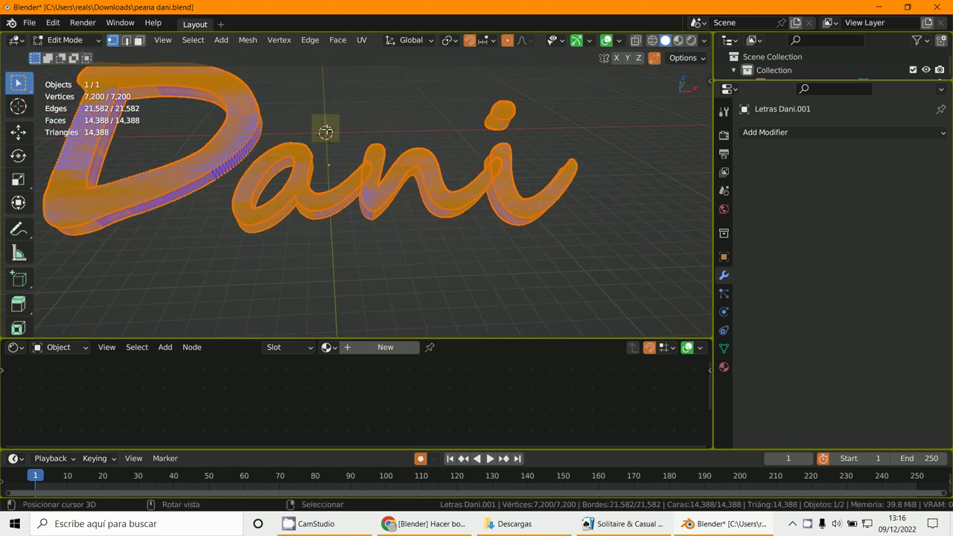
# Step: Return the lettering to Object Mode and expand the Bool Tool options in the 3D view
pyautogui.scroll(-3, 148, 80)
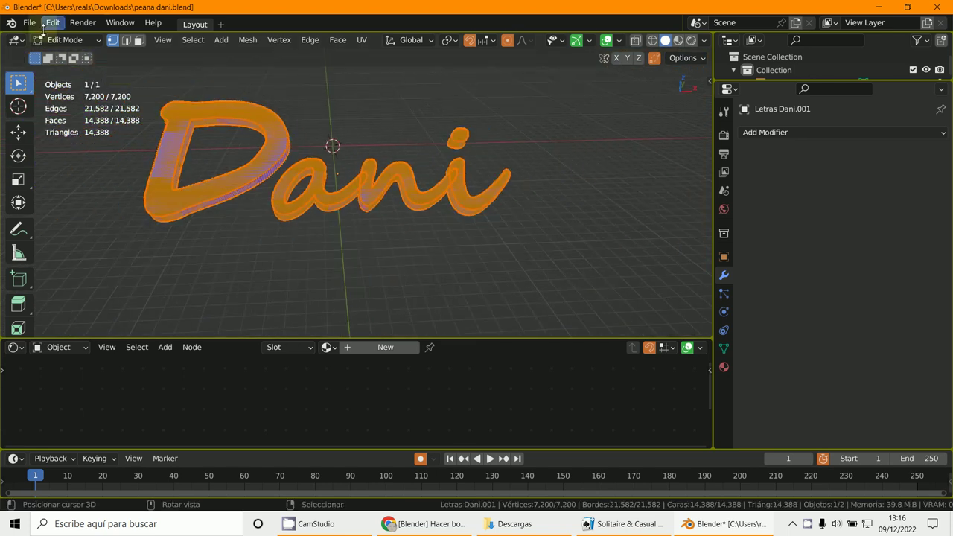
pyautogui.click(690, 118)
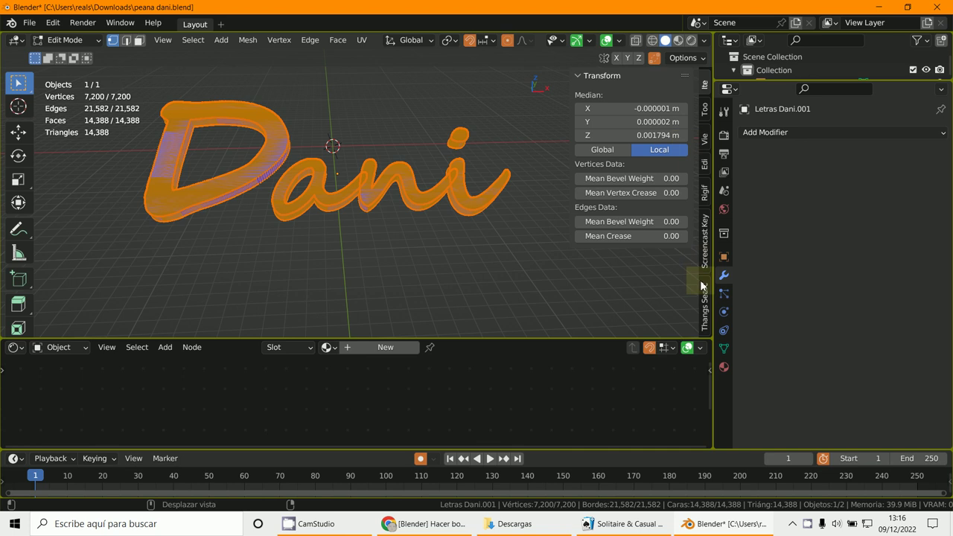
pyautogui.click(705, 162)
pyautogui.click(588, 77)
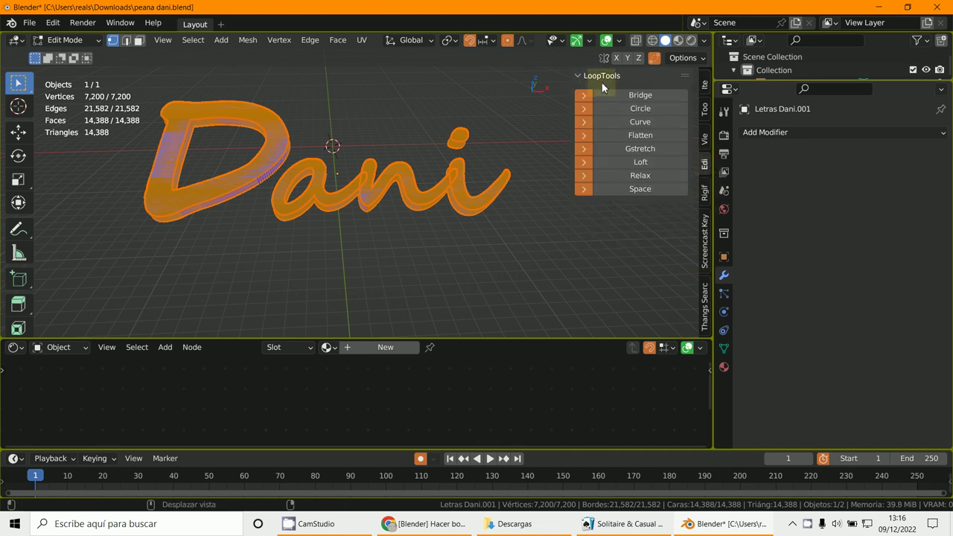
pyautogui.keyDown('shift'); pyautogui.rightClick(602, 296); pyautogui.keyUp('shift')
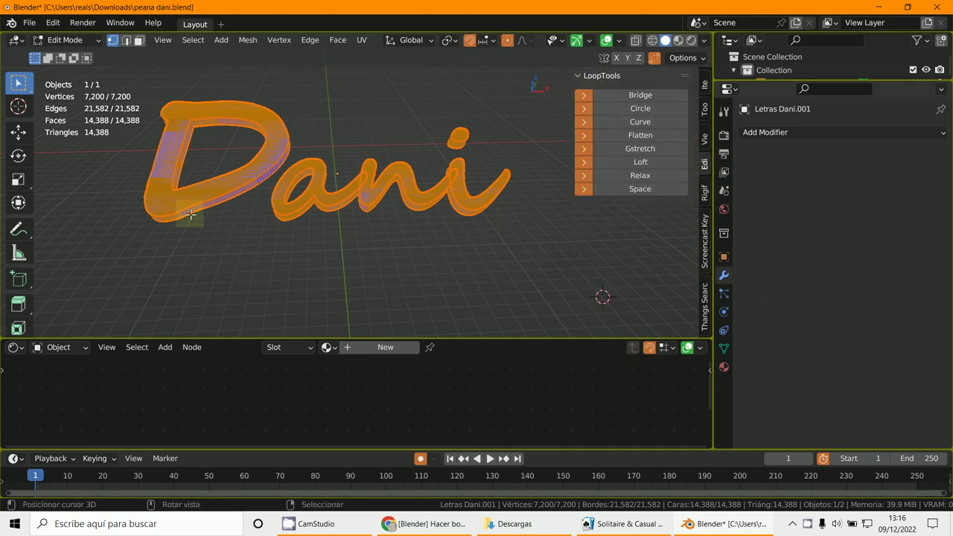
pyautogui.click(67, 40)
pyautogui.click(67, 55)
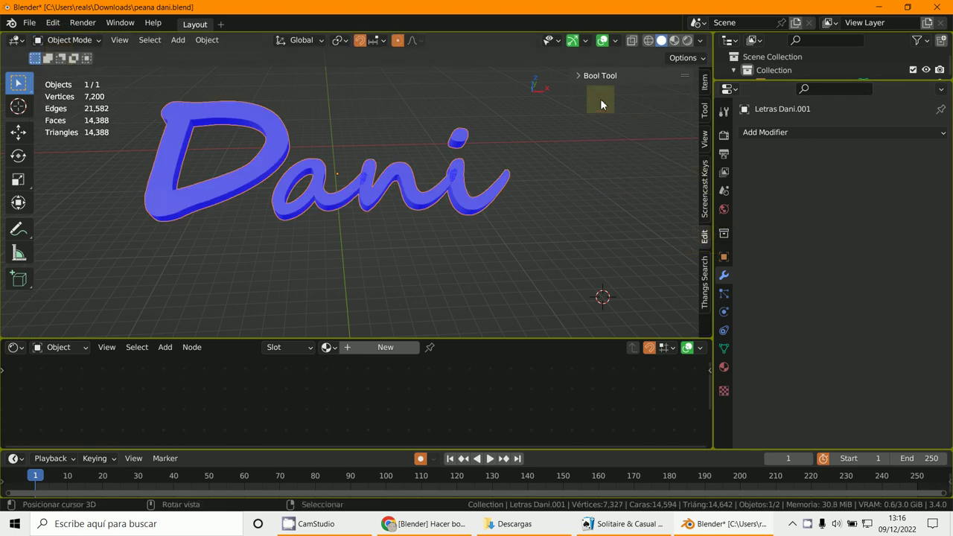
pyautogui.click(588, 75)
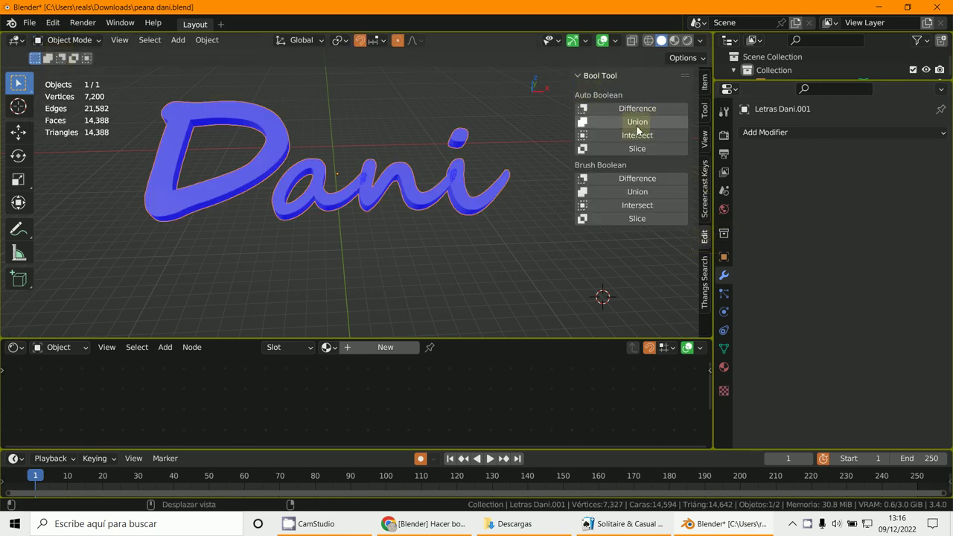
# Step: Search the add-on preferences for "bool" and check that Object: Bool Tool is enabled, viewing its details
pyautogui.click(52, 22)
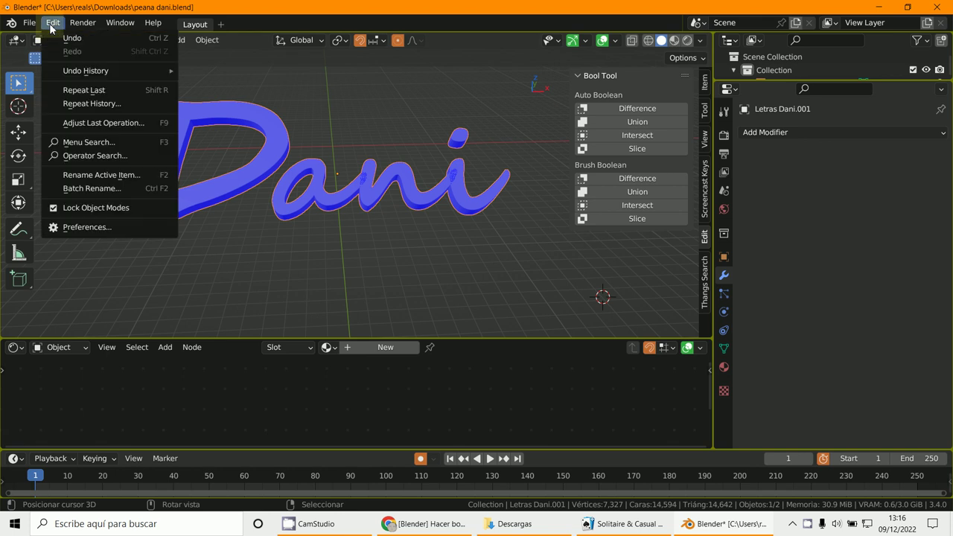
pyautogui.click(70, 206)
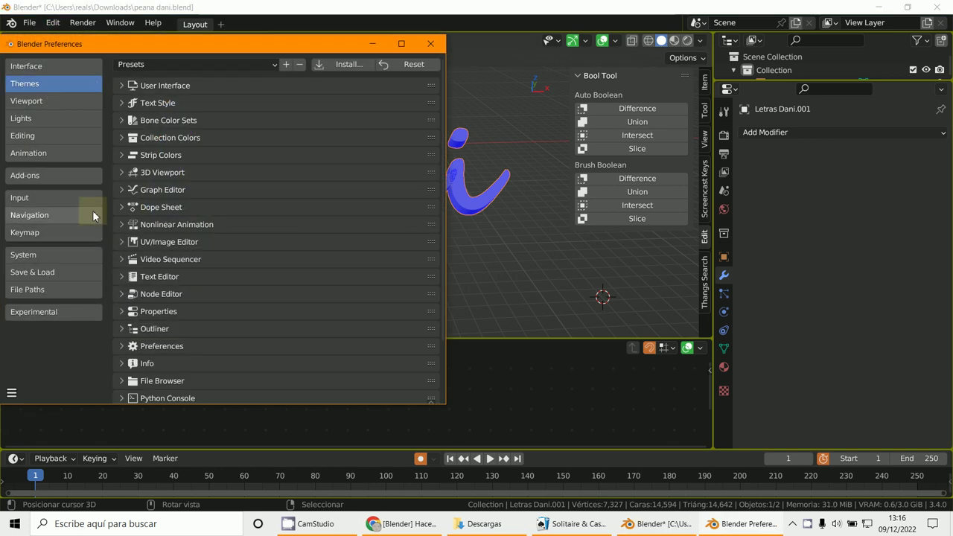
pyautogui.click(29, 175)
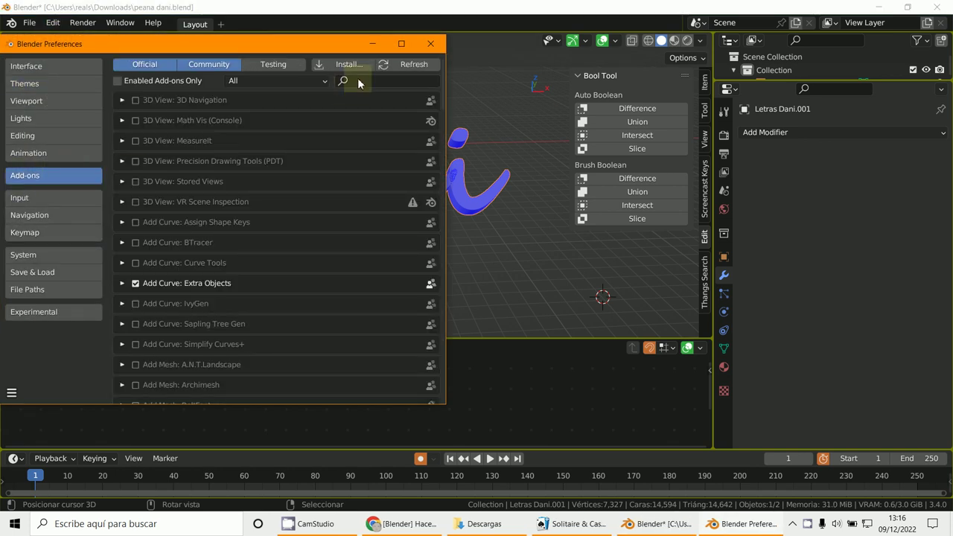
pyautogui.write('bool')
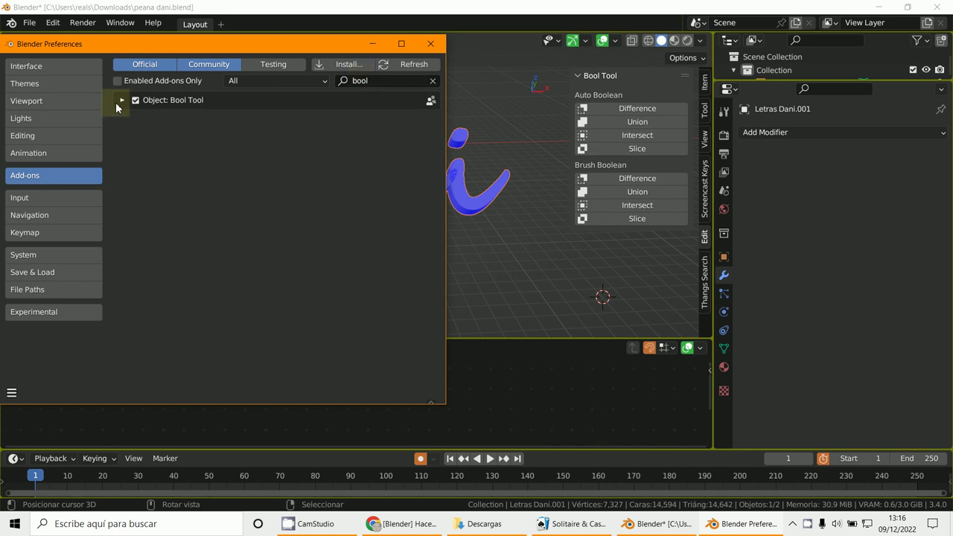
pyautogui.click(122, 101)
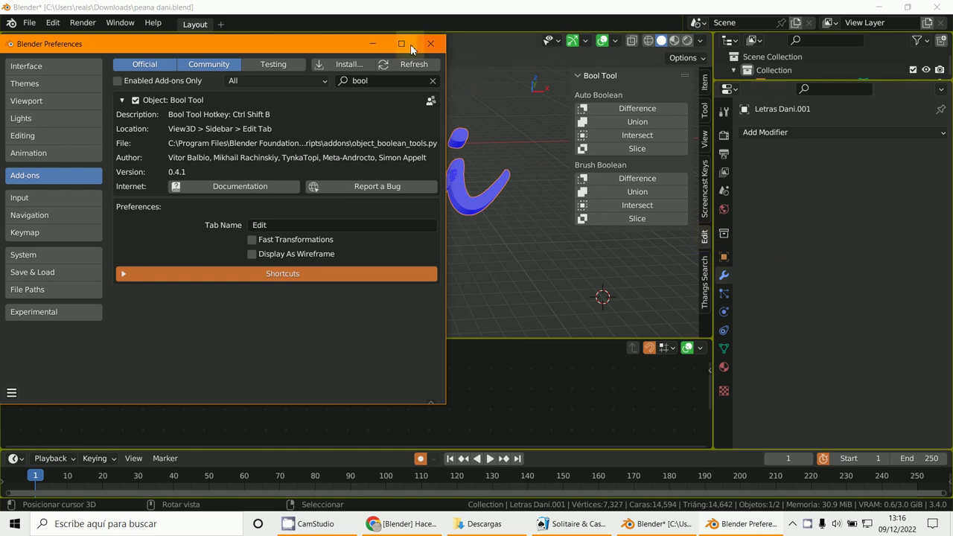
pyautogui.click(375, 45)
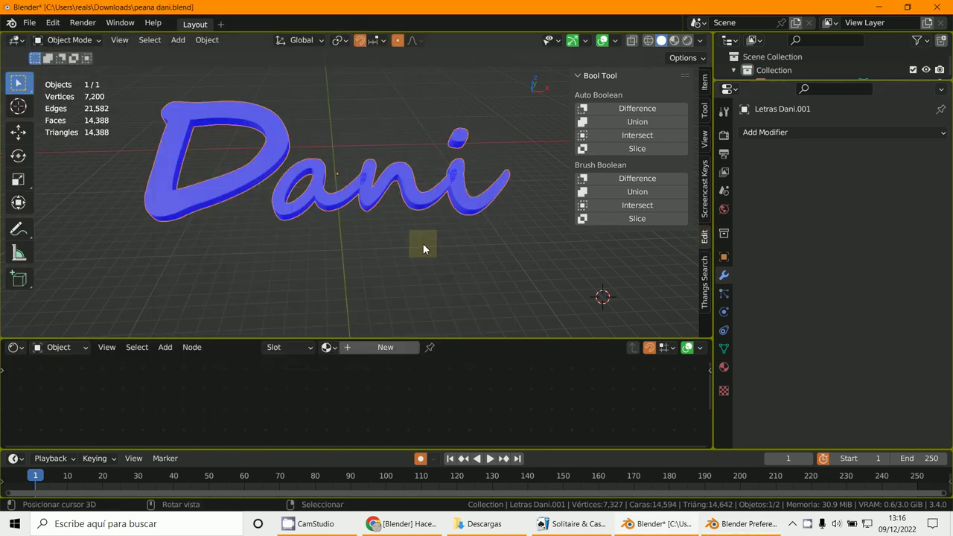
# Step: Separate the whole lettering mesh by loose parts in Edit Mode and return to Object Mode
pyautogui.moveTo(430, 245); pyautogui.dragTo(425, 229, button='middle')
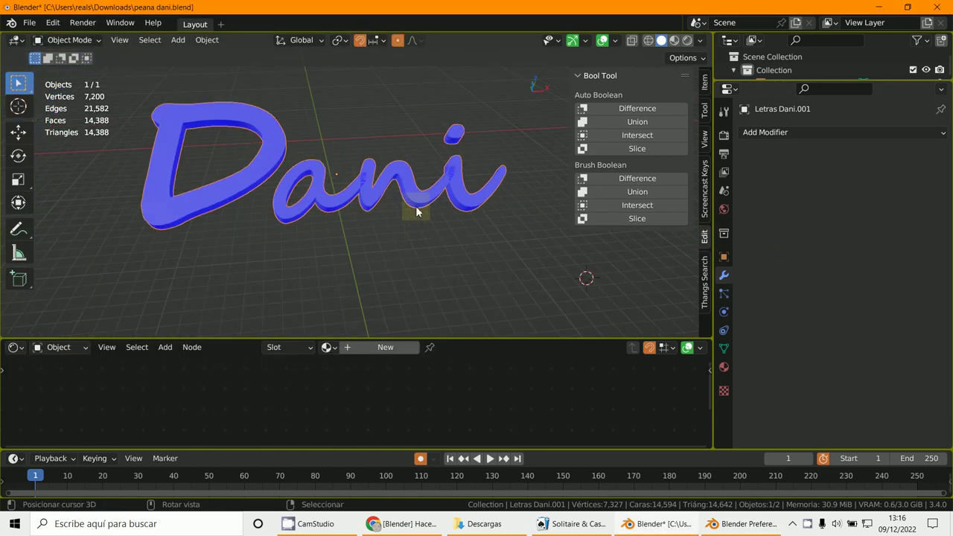
pyautogui.click(64, 40)
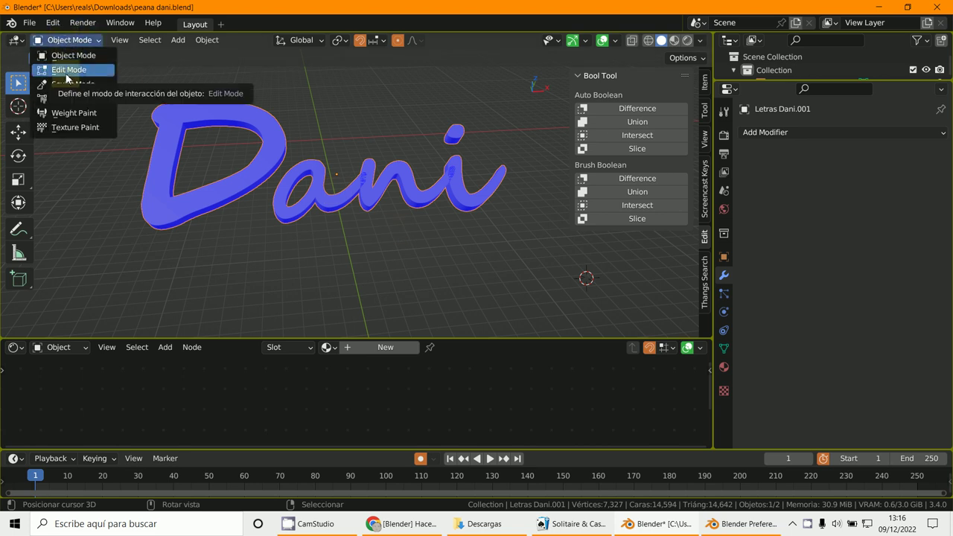
pyautogui.click(67, 73)
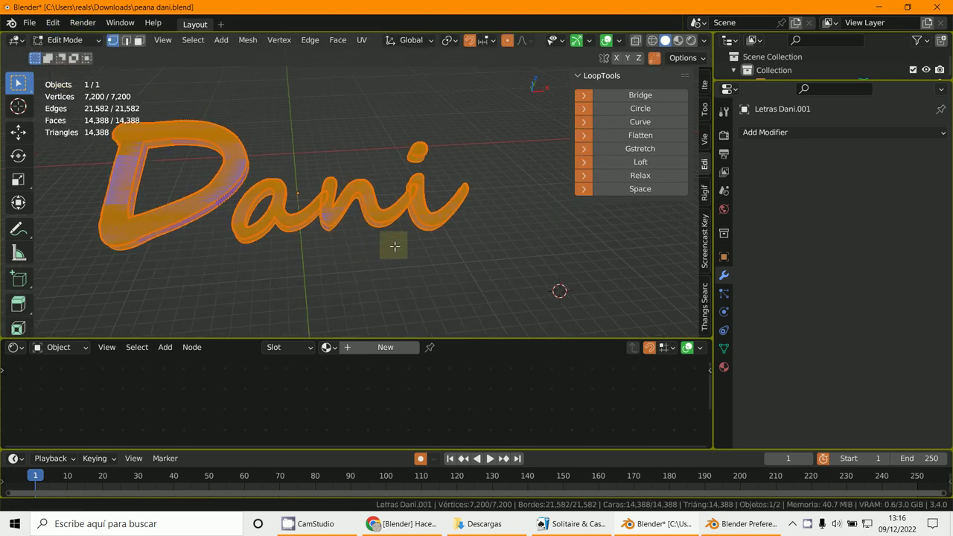
pyautogui.scroll(4, 186, 221)
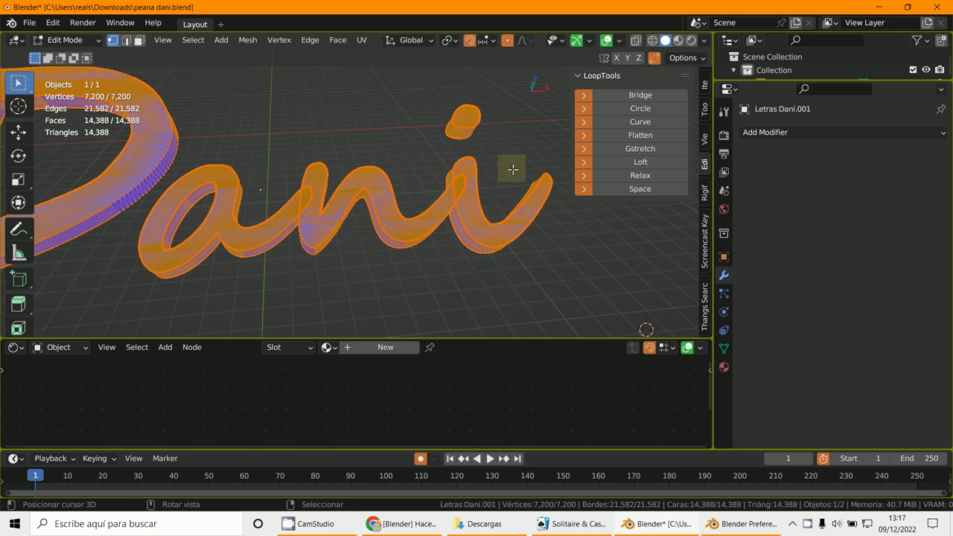
pyautogui.scroll(-2, 162, 195)
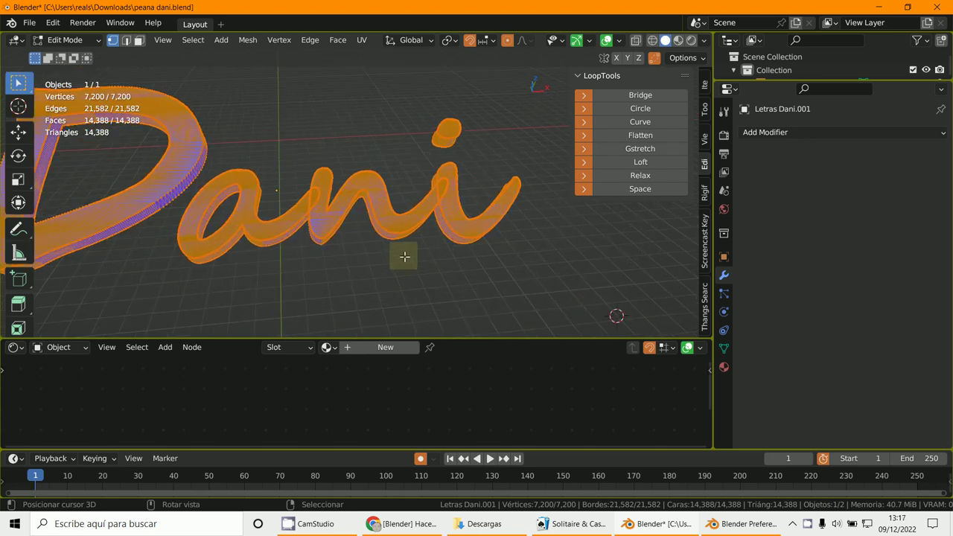
pyautogui.press('p')
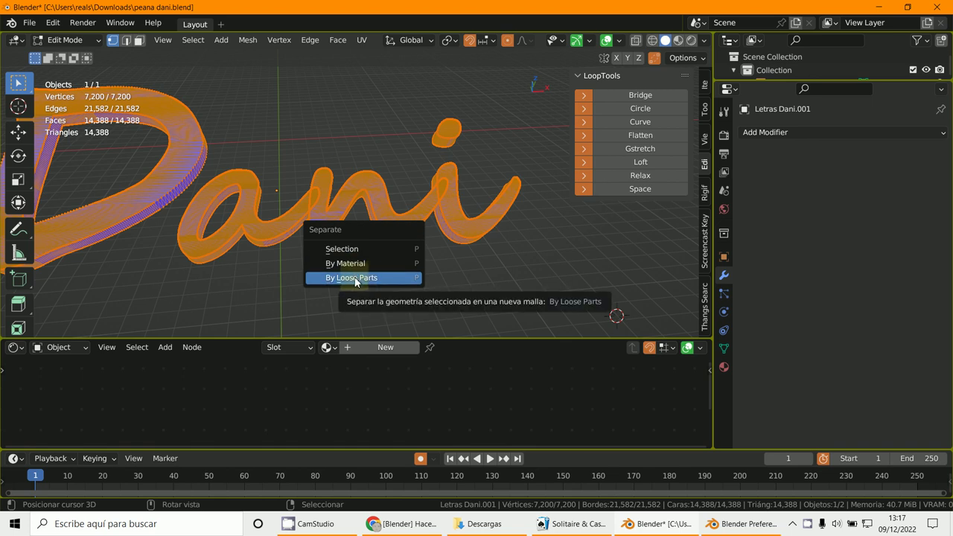
pyautogui.press('m')
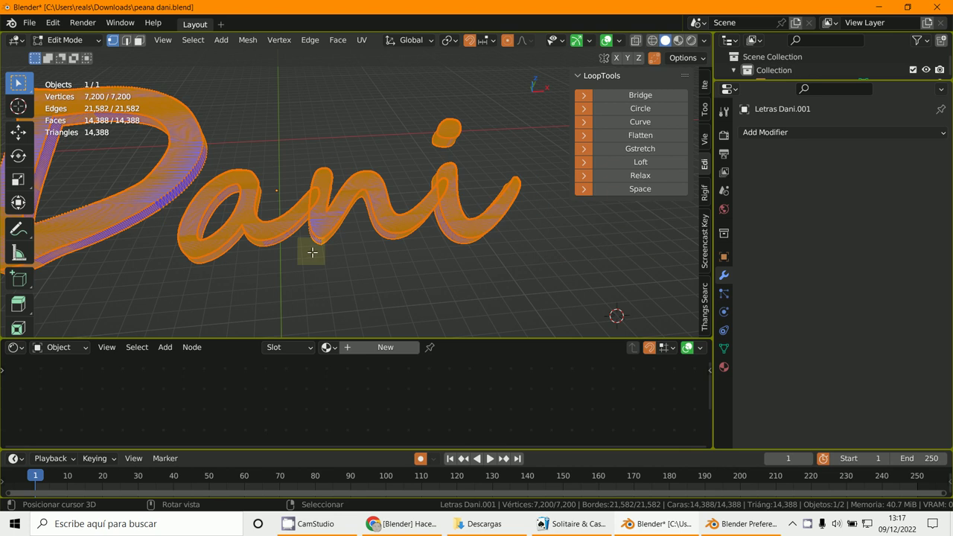
pyautogui.moveTo(320, 238); pyautogui.dragTo(326, 226, button='middle')
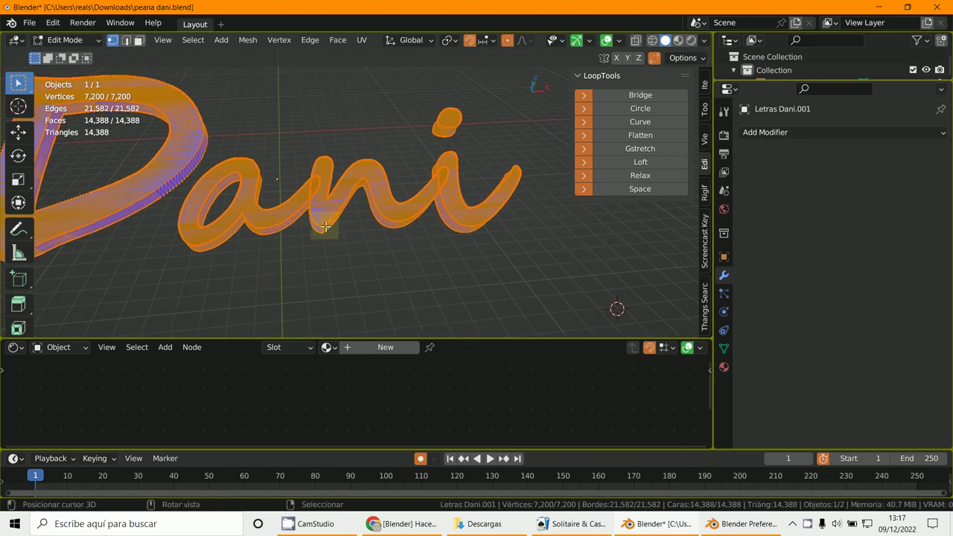
pyautogui.press('p')
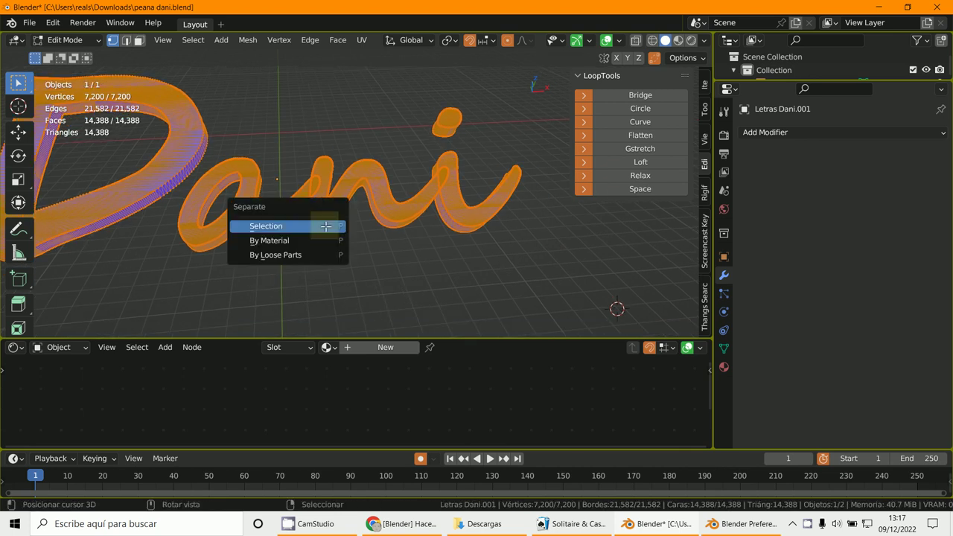
pyautogui.click(277, 255)
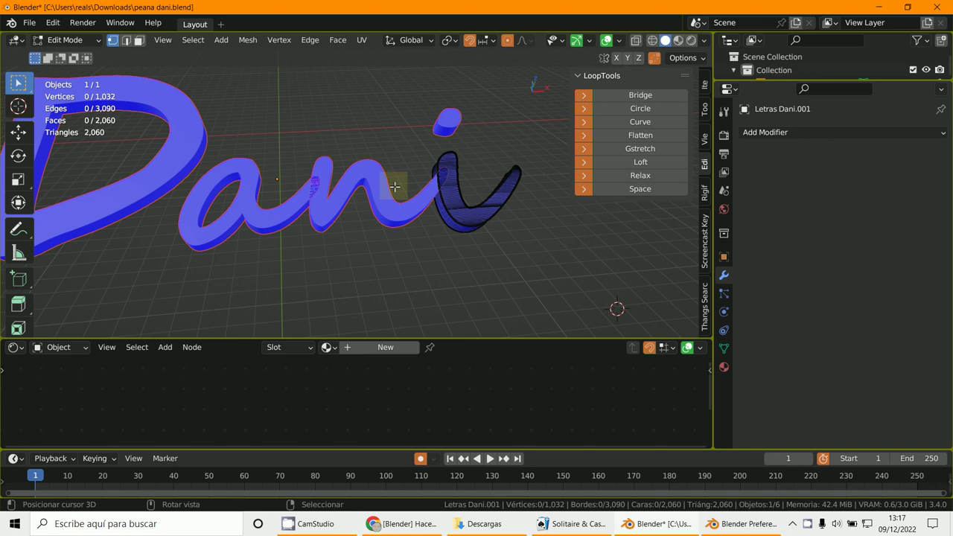
pyautogui.click(68, 42)
pyautogui.click(73, 53)
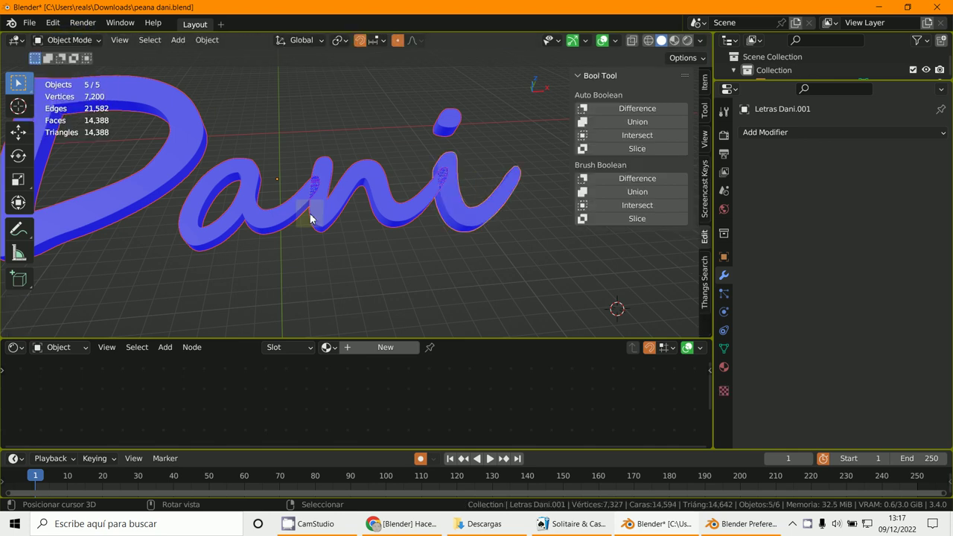
# Step: Merge the three overlapping lowercase letters into one solid with the Bool Tool's Auto Boolean Union, leaving out the dot
pyautogui.click(313, 220)
pyautogui.moveTo(316, 221); pyautogui.dragTo(307, 222)
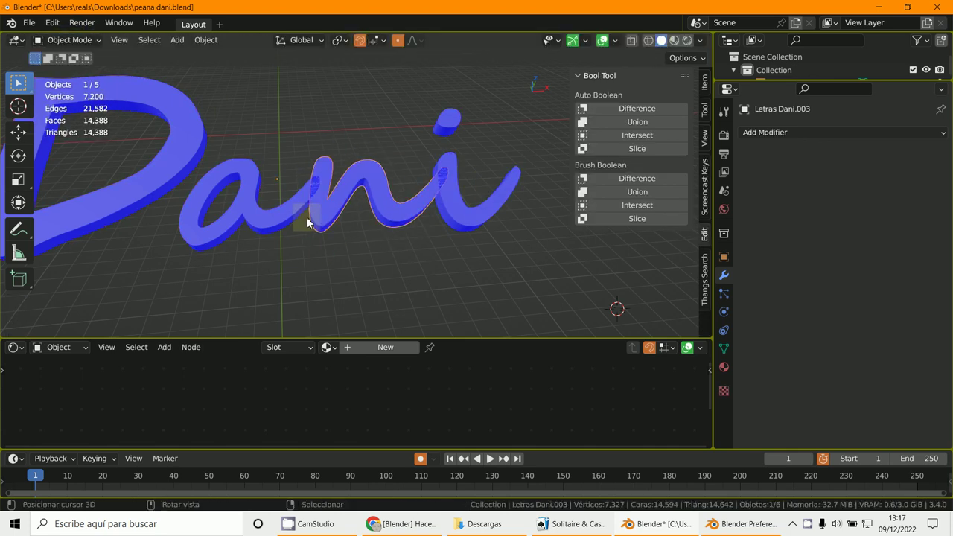
pyautogui.click(456, 218)
pyautogui.moveTo(454, 223)
pyautogui.mouseDown(button='middle')
pyautogui.moveTo(471, 215)
pyautogui.moveTo(462, 212)
pyautogui.mouseUp(button='middle')
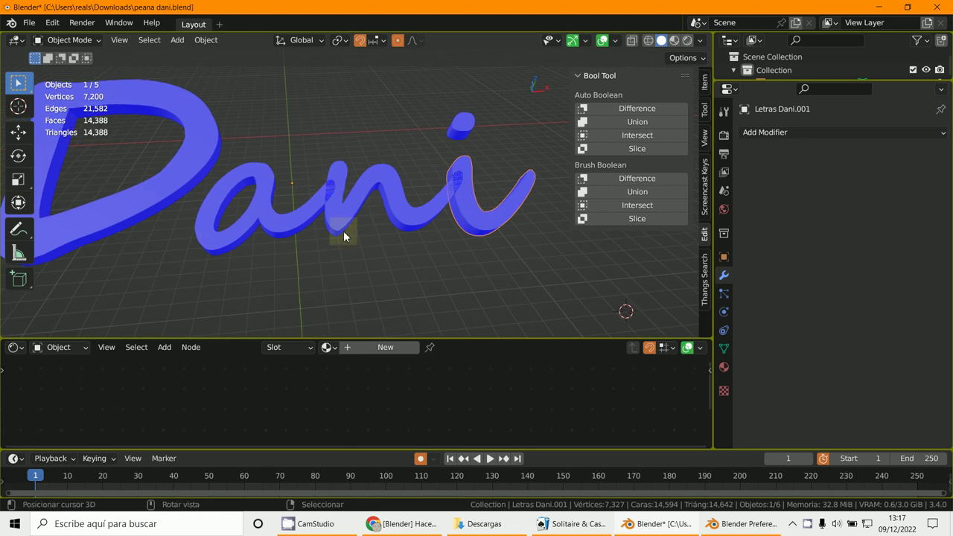
pyautogui.keyDown('shift'); pyautogui.click(426, 205); pyautogui.keyUp('shift')
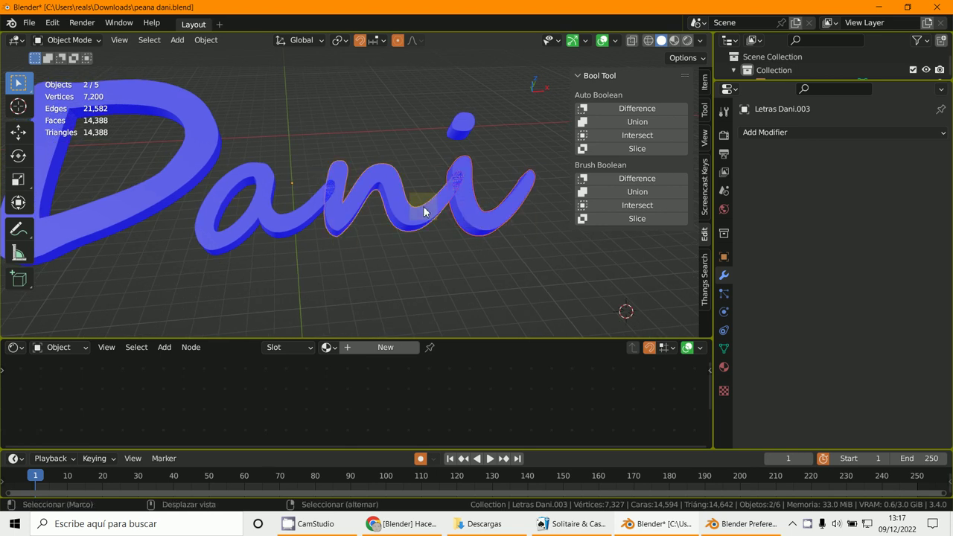
pyautogui.keyDown('shift'); pyautogui.click(314, 203); pyautogui.keyUp('shift')
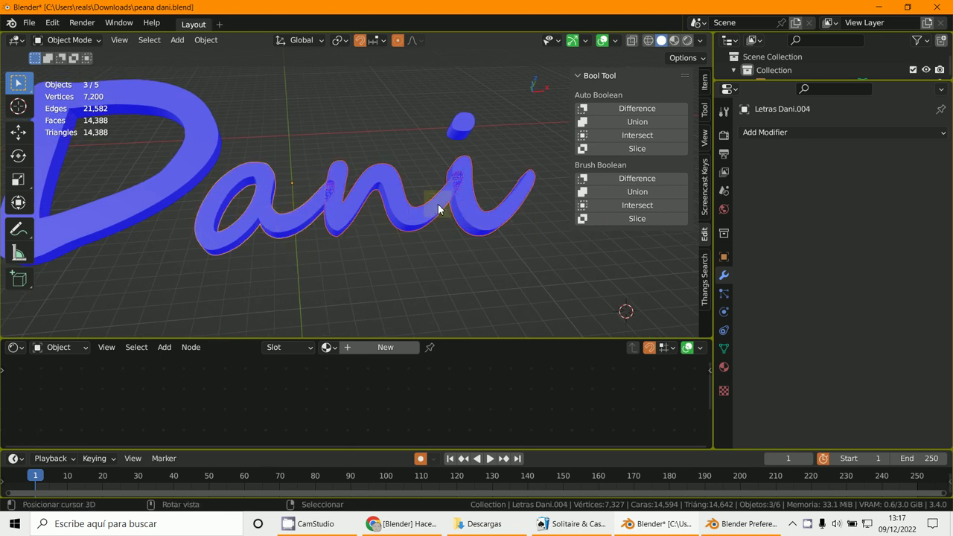
pyautogui.click(633, 124)
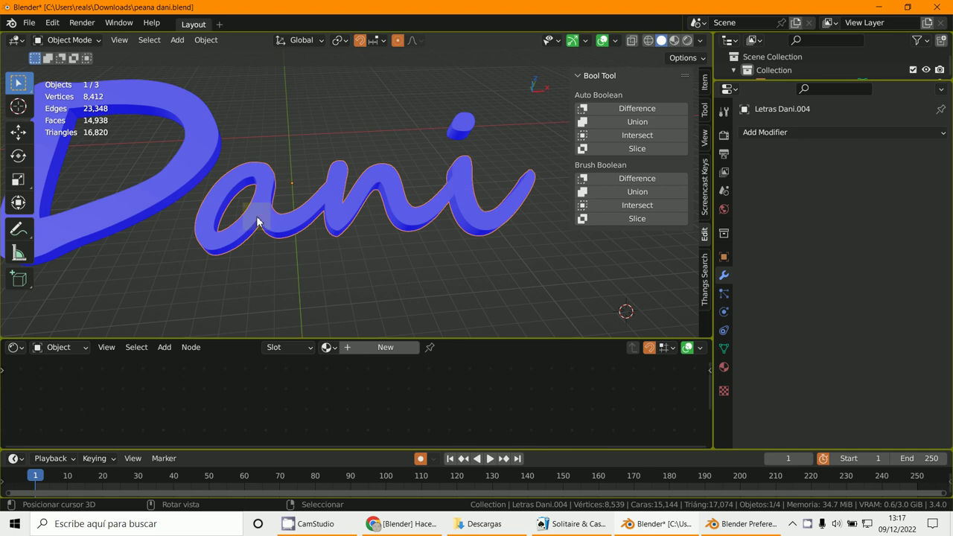
# Step: Join the dot of the i with the merged lowercase letters into a single object
pyautogui.keyDown('shift'); pyautogui.click(459, 126); pyautogui.keyUp('shift')
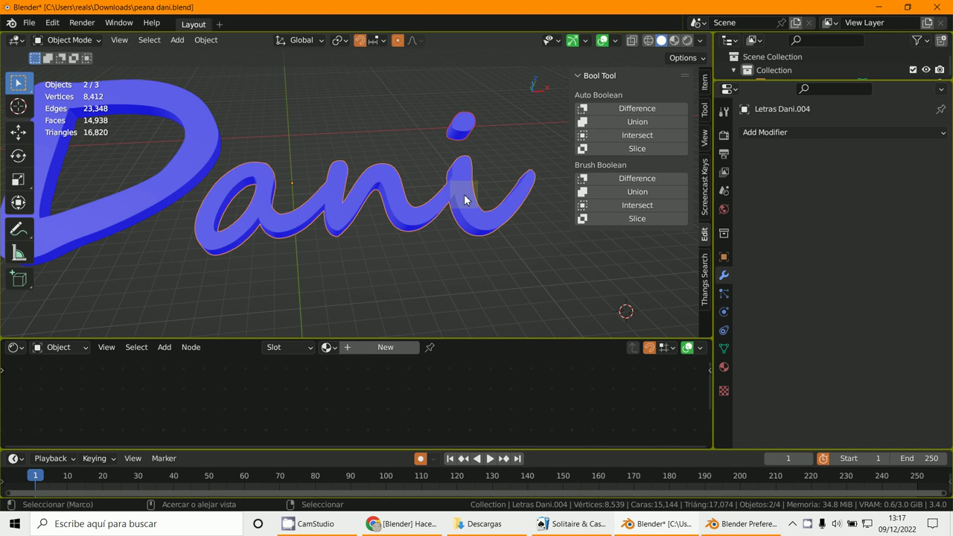
pyautogui.hotkey('ctrl', 'p')
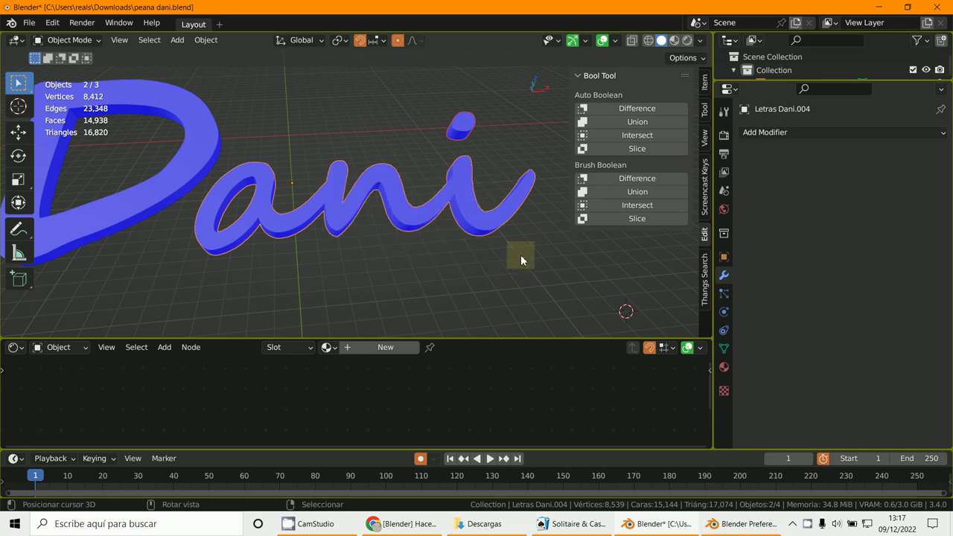
pyautogui.hotkey('ctrl', 'j')
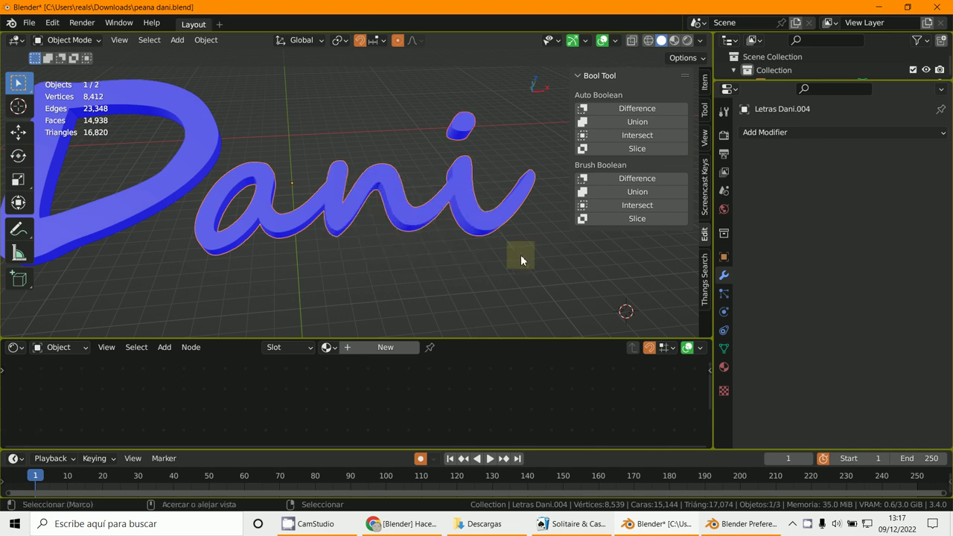
pyautogui.scroll(-2, 469, 260)
pyautogui.press('g')
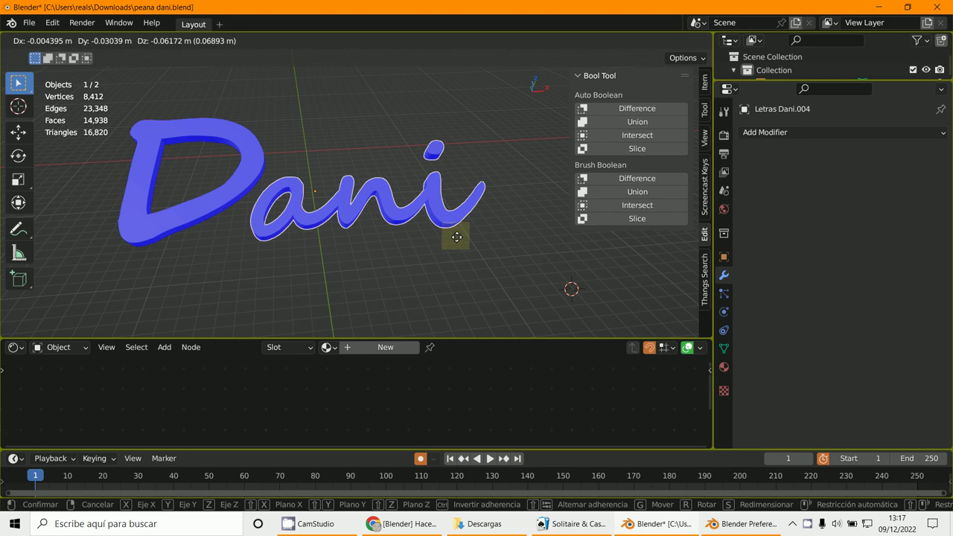
pyautogui.press('Escape')
pyautogui.moveTo(447, 279); pyautogui.dragTo(363, 246, button='middle')
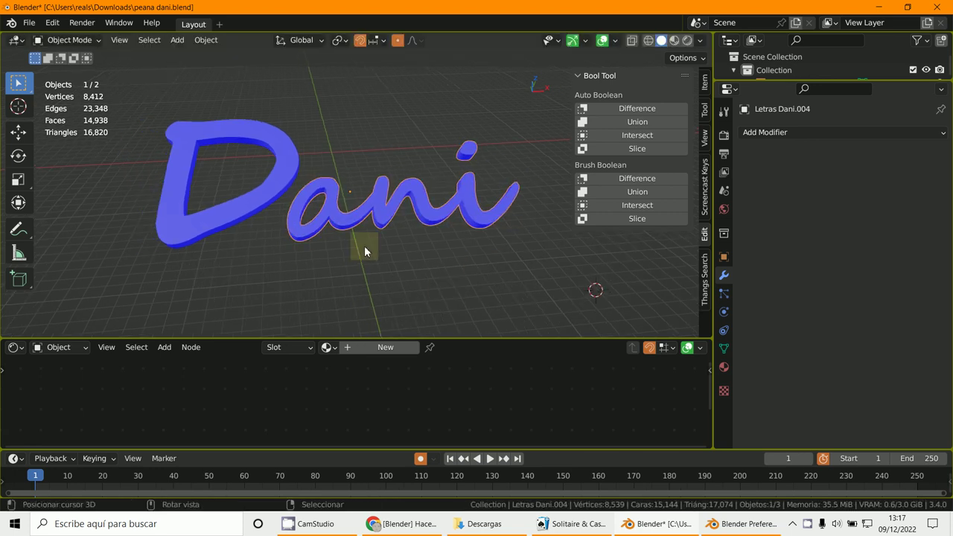
# Step: Join the capital initial with the lowercase letters so the whole lettering is one object
pyautogui.click(259, 197)
pyautogui.moveTo(267, 200); pyautogui.dragTo(293, 209, button='middle')
pyautogui.keyDown('shift'); pyautogui.click(346, 195); pyautogui.keyUp('shift')
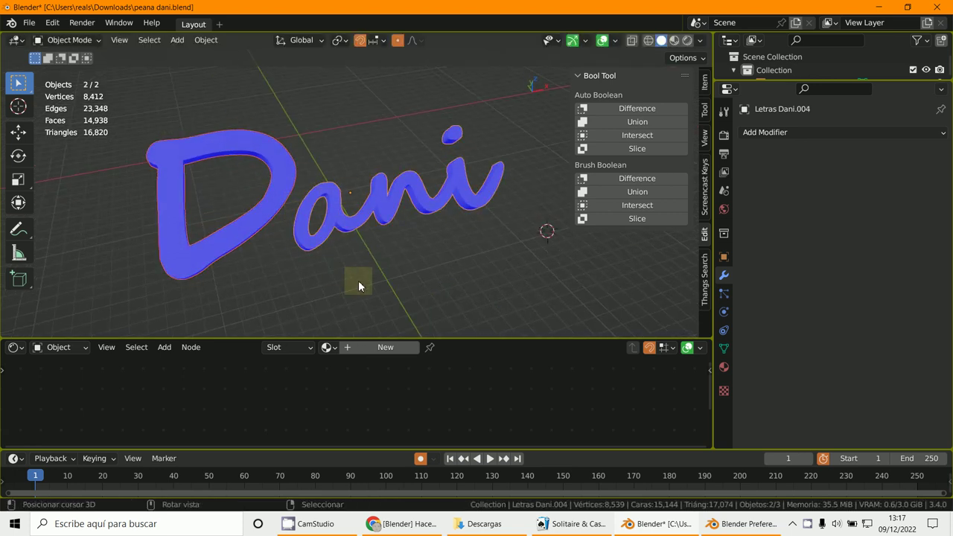
pyautogui.hotkey('ctrl', 'p')
pyautogui.moveTo(459, 289); pyautogui.dragTo(308, 242, button='middle')
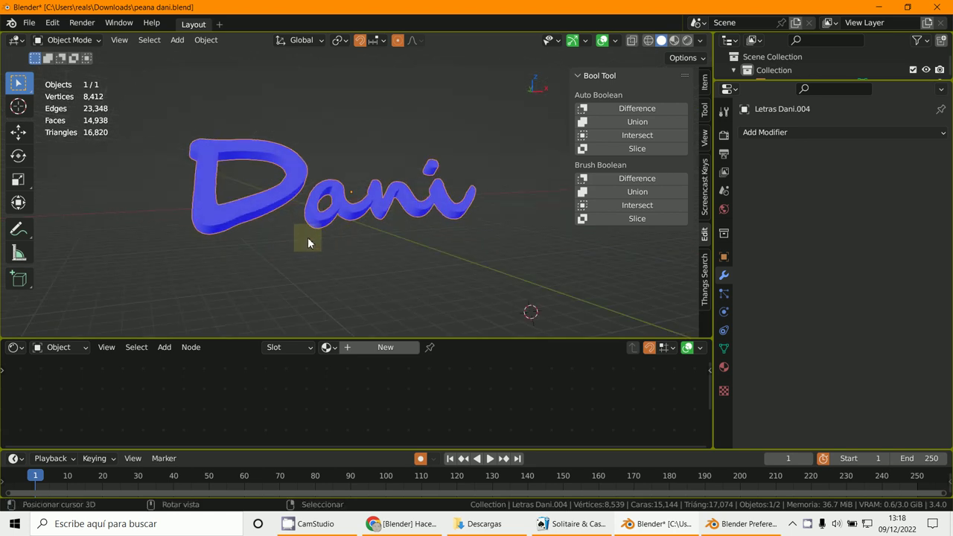
# Step: Leave local view to show the stand with the lettering again, and turn off the Face Orientation overlay
pyautogui.press('KP_Divide')
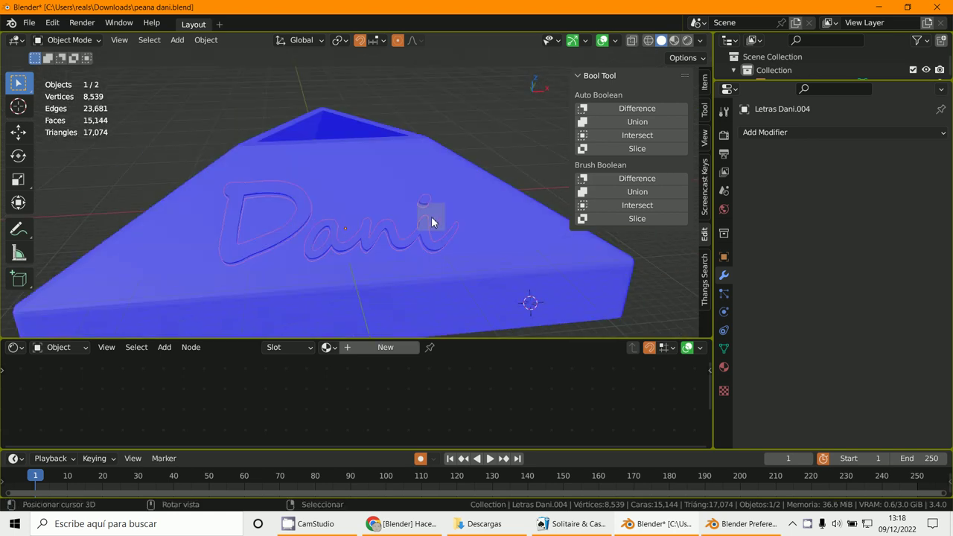
pyautogui.moveTo(431, 221); pyautogui.dragTo(379, 249, button='middle')
pyautogui.click(379, 249)
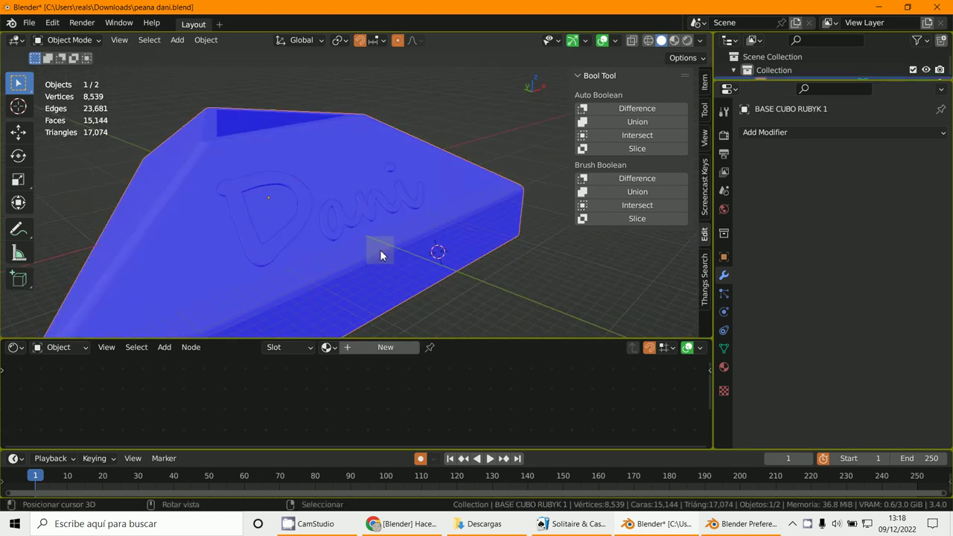
pyautogui.click(766, 132)
pyautogui.click(368, 209)
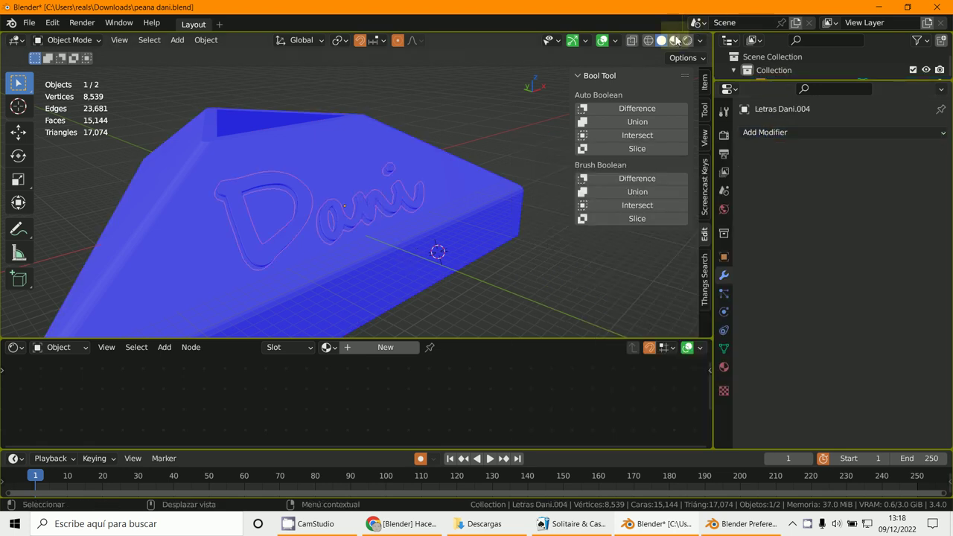
pyautogui.click(616, 42)
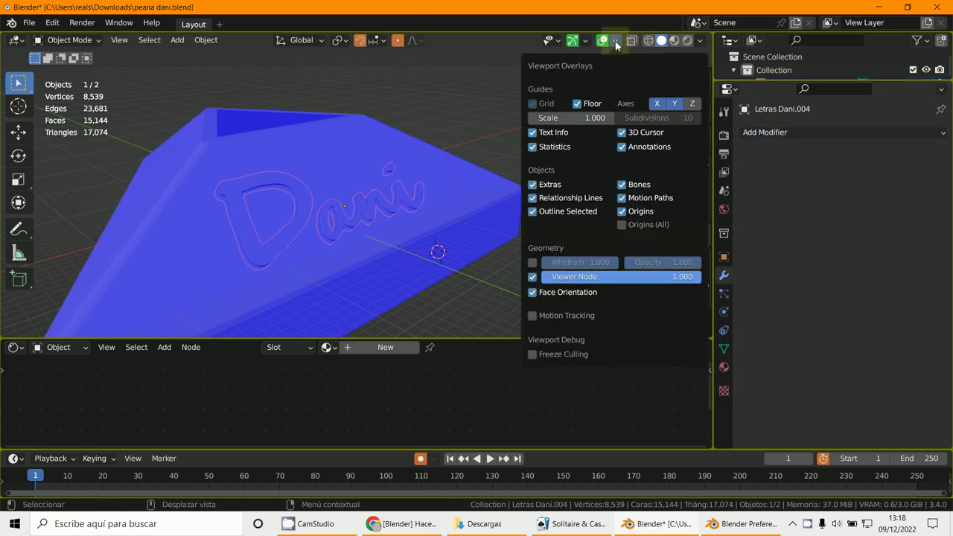
pyautogui.click(532, 292)
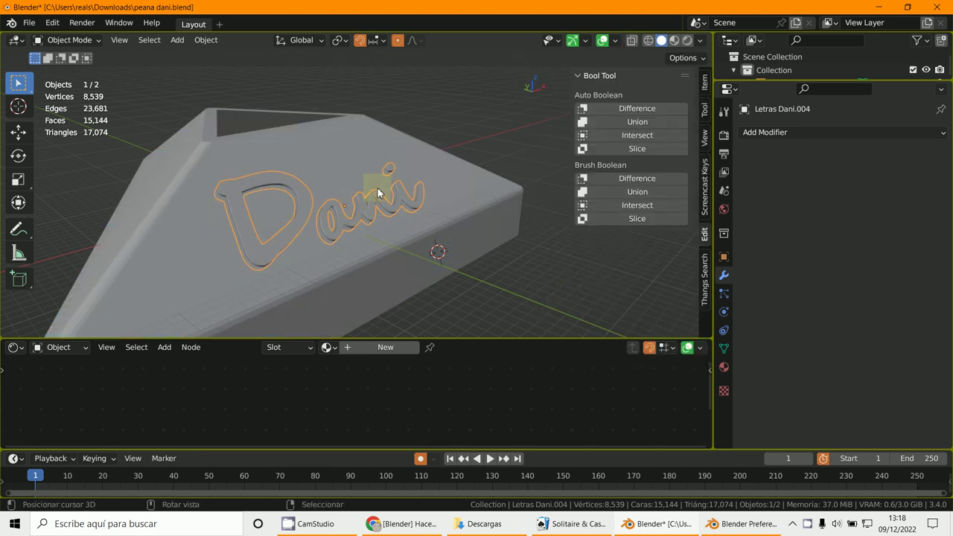
# Step: Rename the lettering object as nombre and the triangular stand as pieza
pyautogui.press('F2')
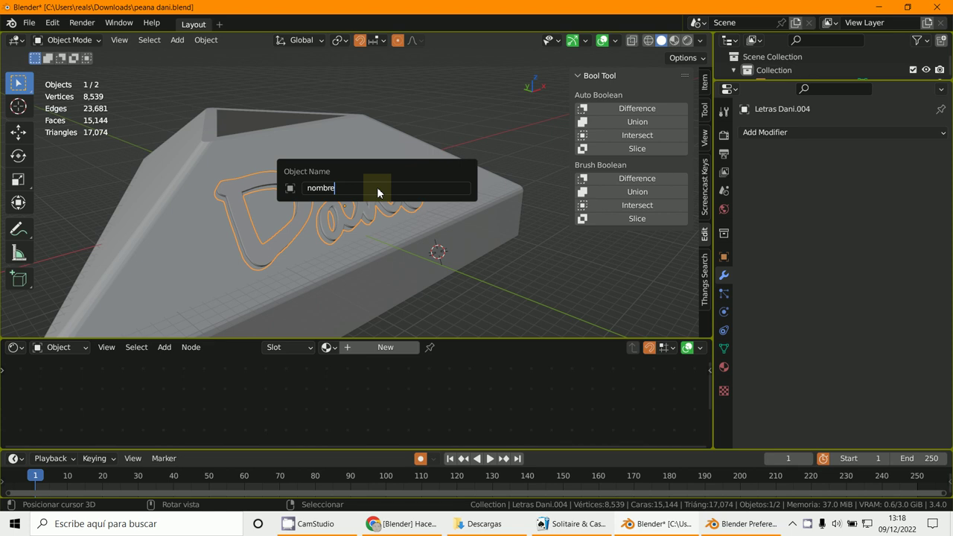
pyautogui.press('Return')
pyautogui.click(358, 155)
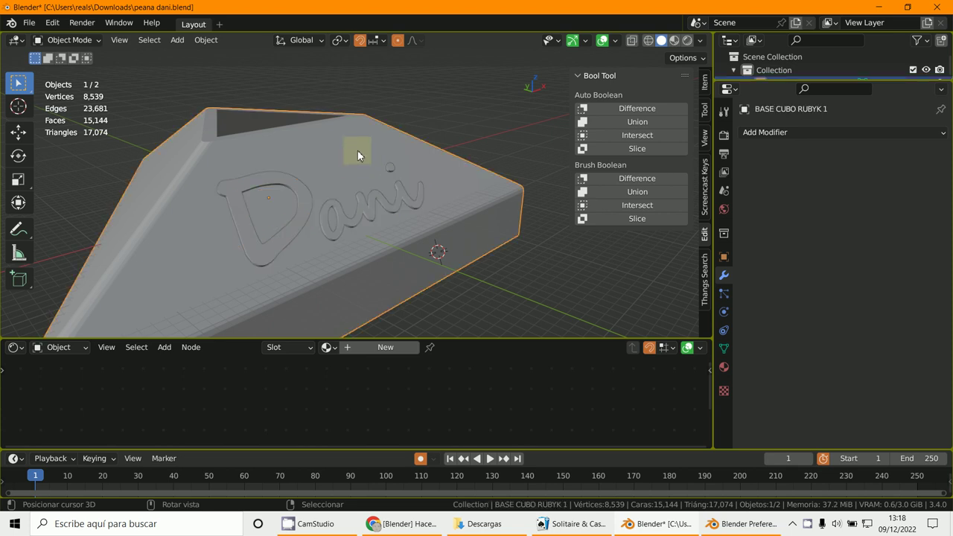
pyautogui.press('F2')
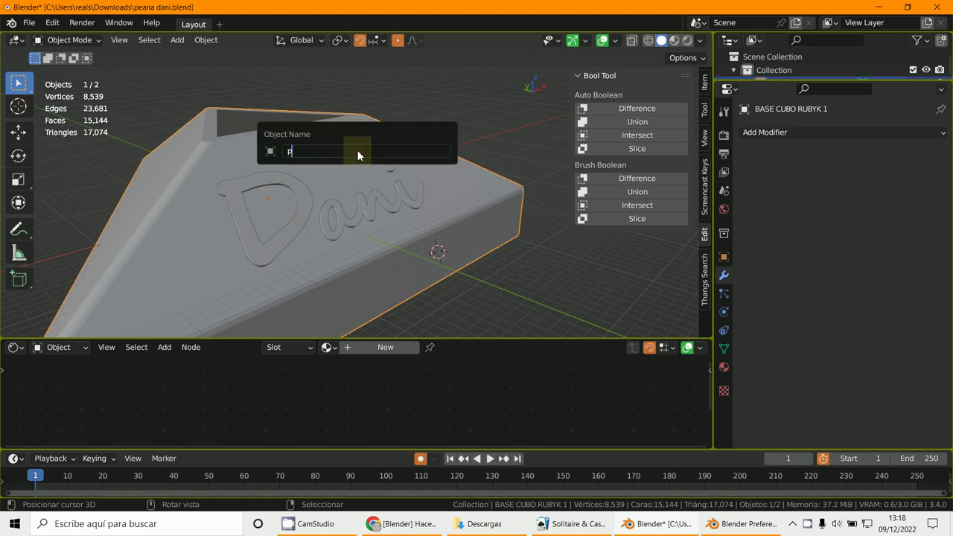
pyautogui.press('Return')
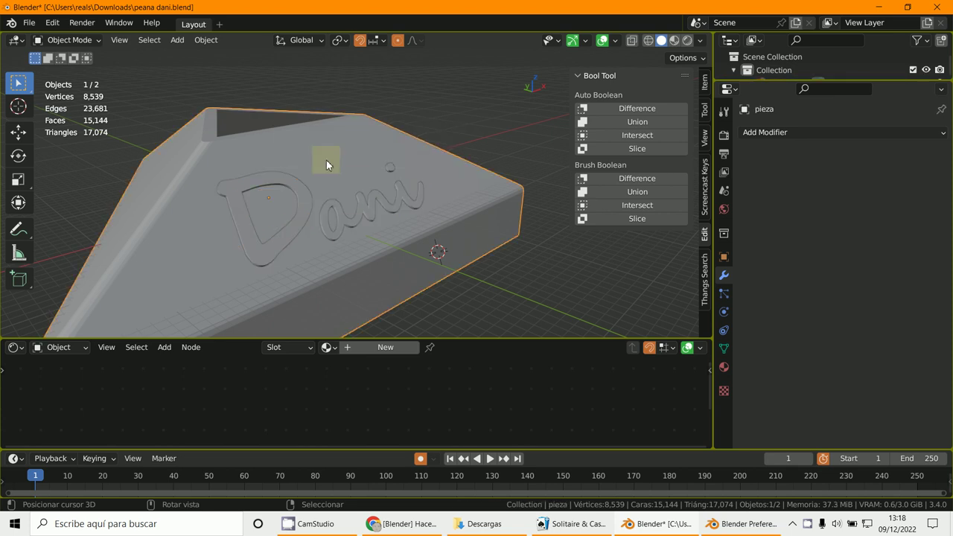
# Step: Engrave the lettering into the stand by subtracting it with the Bool Tool's Auto Boolean Difference
pyautogui.click(413, 218)
pyautogui.moveTo(400, 201); pyautogui.dragTo(459, 224, button='middle')
pyautogui.scroll(3, 334, 229)
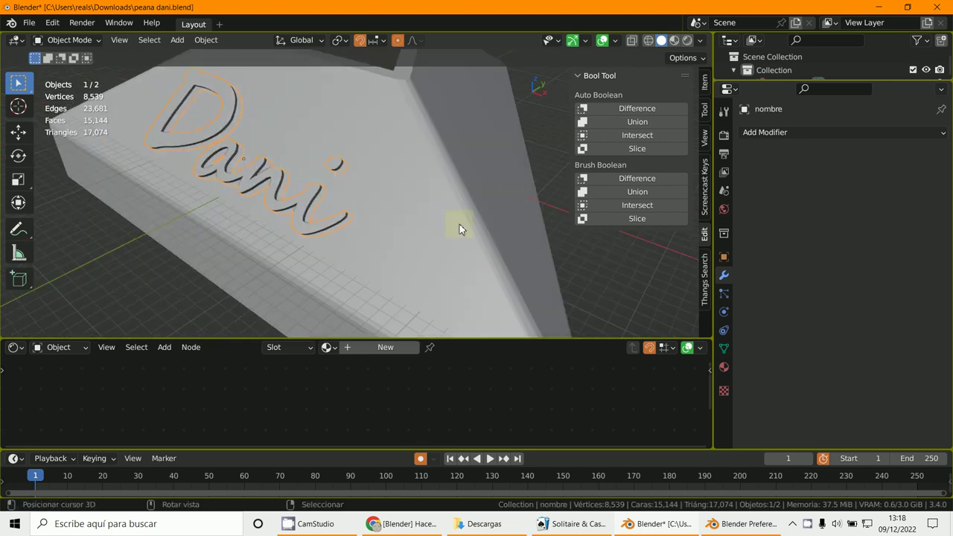
pyautogui.keyDown('shift'); pyautogui.click(408, 226); pyautogui.keyUp('shift')
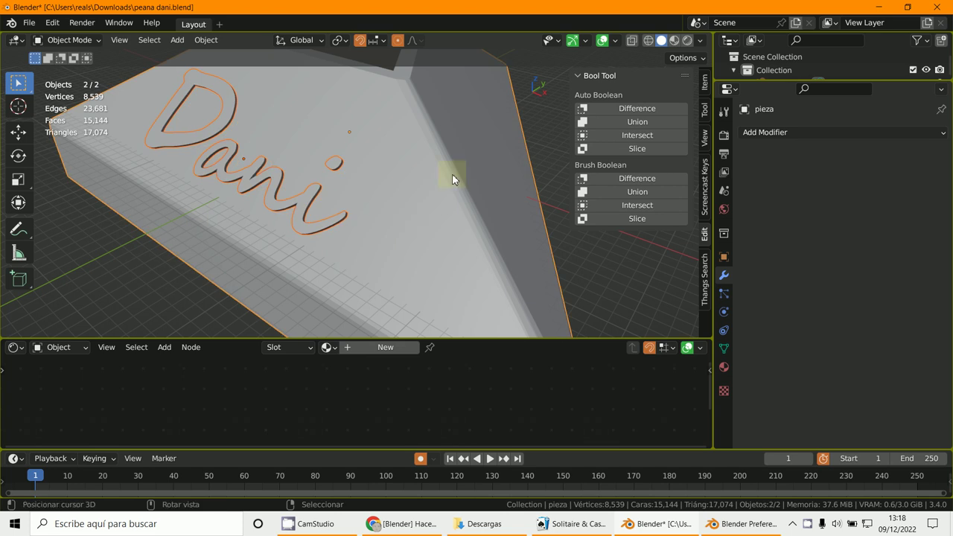
pyautogui.click(629, 109)
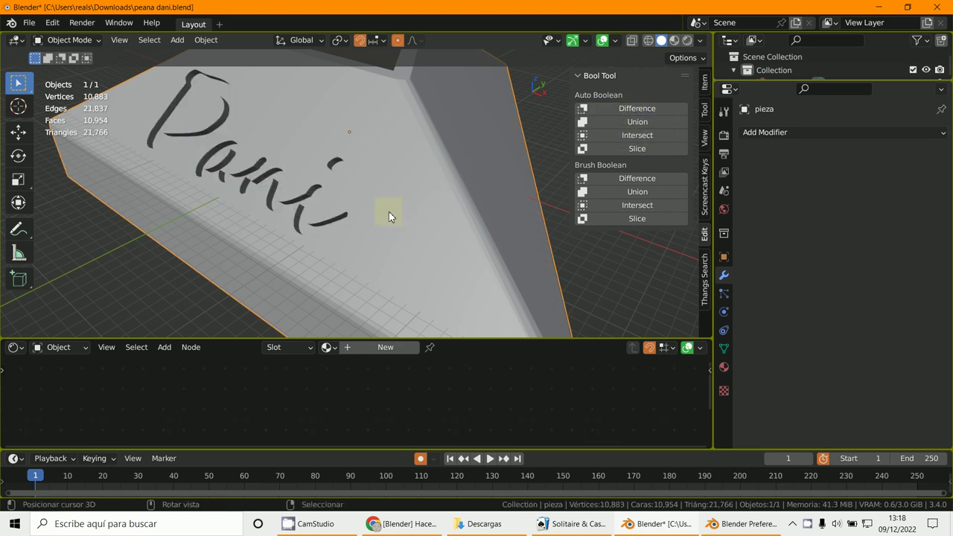
pyautogui.moveTo(388, 212)
pyautogui.mouseDown(button='middle')
pyautogui.moveTo(477, 169)
pyautogui.moveTo(499, 177)
pyautogui.moveTo(500, 224)
pyautogui.moveTo(403, 218)
pyautogui.moveTo(435, 175)
pyautogui.moveTo(453, 185)
pyautogui.moveTo(447, 229)
pyautogui.moveTo(346, 207)
pyautogui.moveTo(275, 150)
pyautogui.moveTo(268, 106)
pyautogui.moveTo(276, 91)
pyautogui.moveTo(281, 134)
pyautogui.moveTo(361, 201)
pyautogui.moveTo(442, 224)
pyautogui.moveTo(375, 228)
pyautogui.moveTo(313, 155)
pyautogui.moveTo(350, 132)
pyautogui.moveTo(314, 142)
pyautogui.moveTo(376, 255)
pyautogui.moveTo(397, 268)
pyautogui.moveTo(364, 234)
pyautogui.moveTo(458, 224)
pyautogui.moveTo(387, 224)
pyautogui.moveTo(438, 219)
pyautogui.moveTo(362, 239)
pyautogui.moveTo(366, 211)
pyautogui.moveTo(396, 198)
pyautogui.moveTo(364, 221)
pyautogui.moveTo(372, 213)
pyautogui.mouseUp(button='middle')
pyautogui.scroll(3, 397, 198)
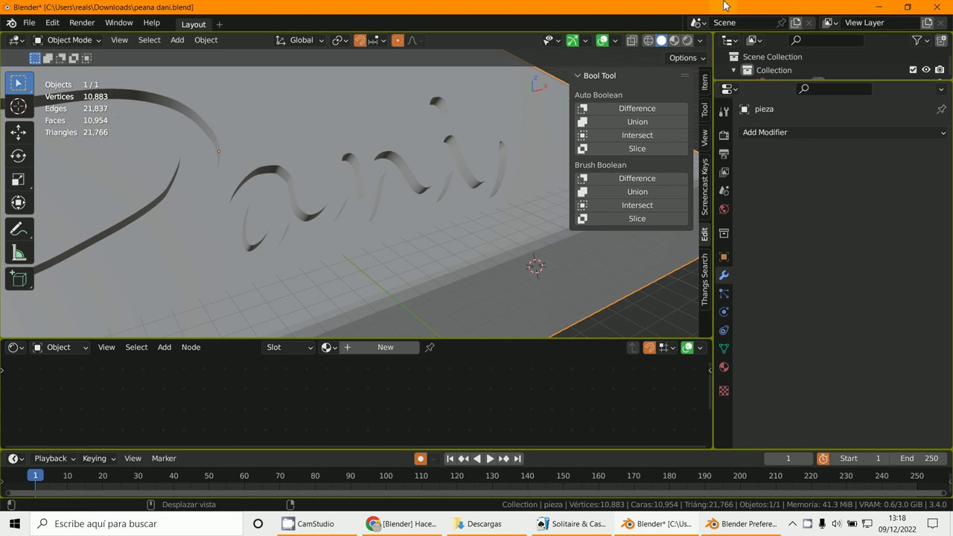
# Step: Switch the viewport's solid shading to MatCap lighting with the beige clay sphere
pyautogui.click(699, 41)
pyautogui.click(688, 103)
pyautogui.click(697, 137)
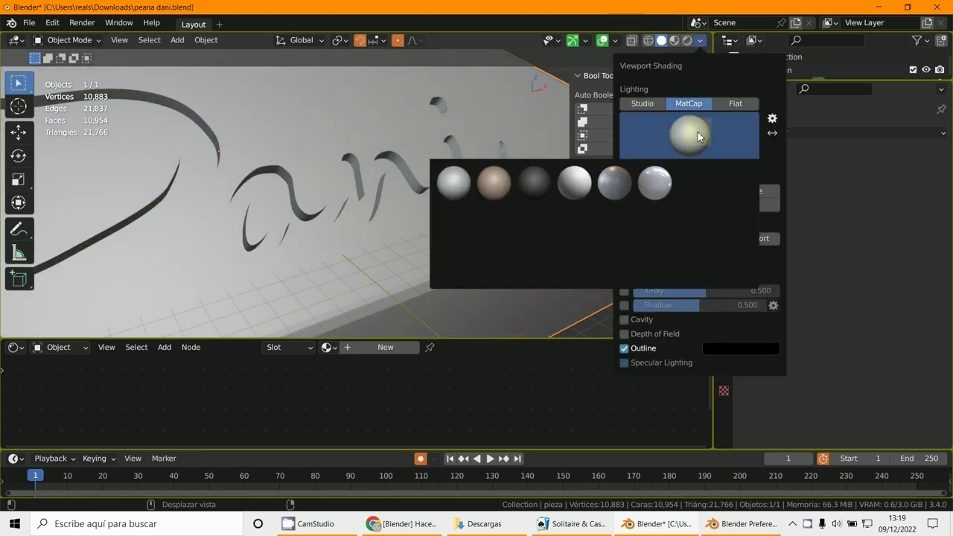
pyautogui.click(494, 183)
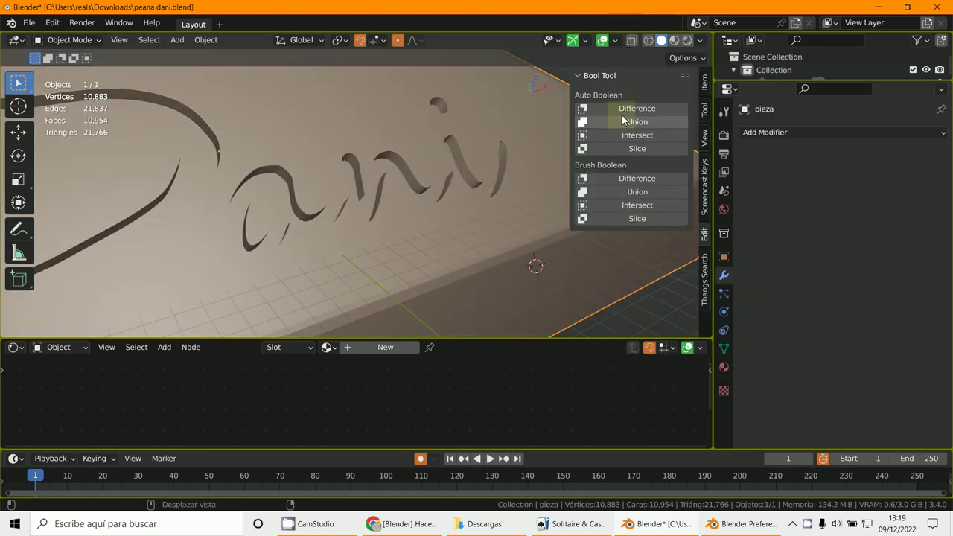
# Step: Try the glossy red MatCap on the engraved stand
pyautogui.click(700, 41)
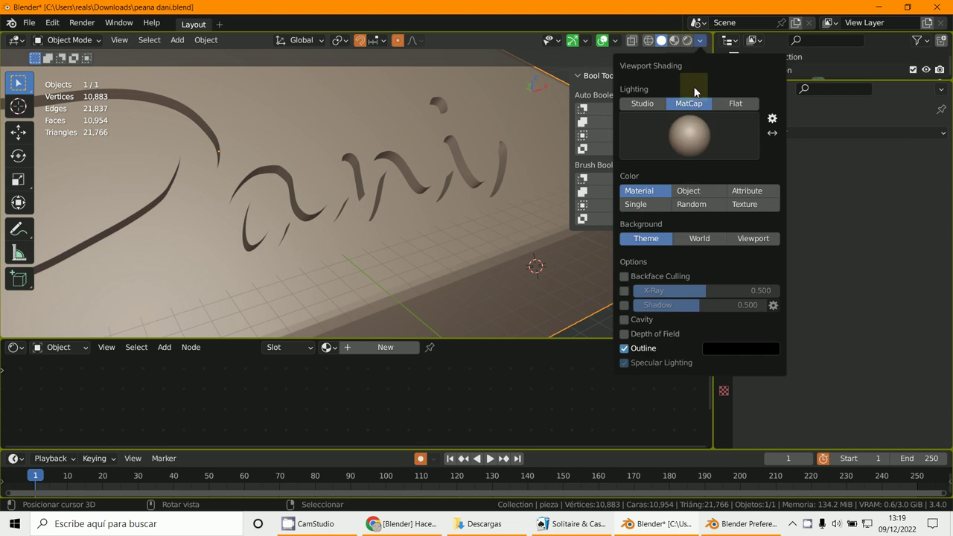
pyautogui.click(685, 139)
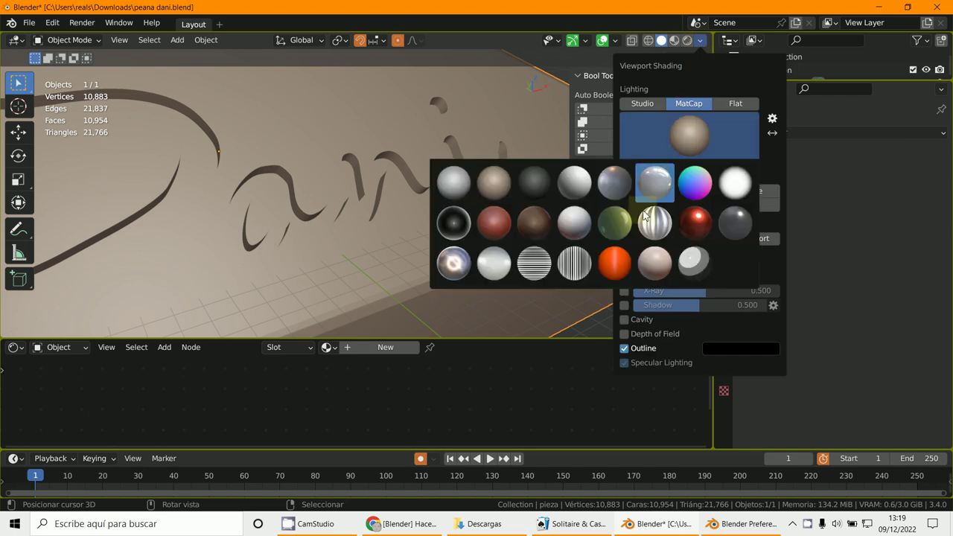
pyautogui.click(686, 224)
pyautogui.moveTo(430, 225); pyautogui.dragTo(521, 153, button='middle')
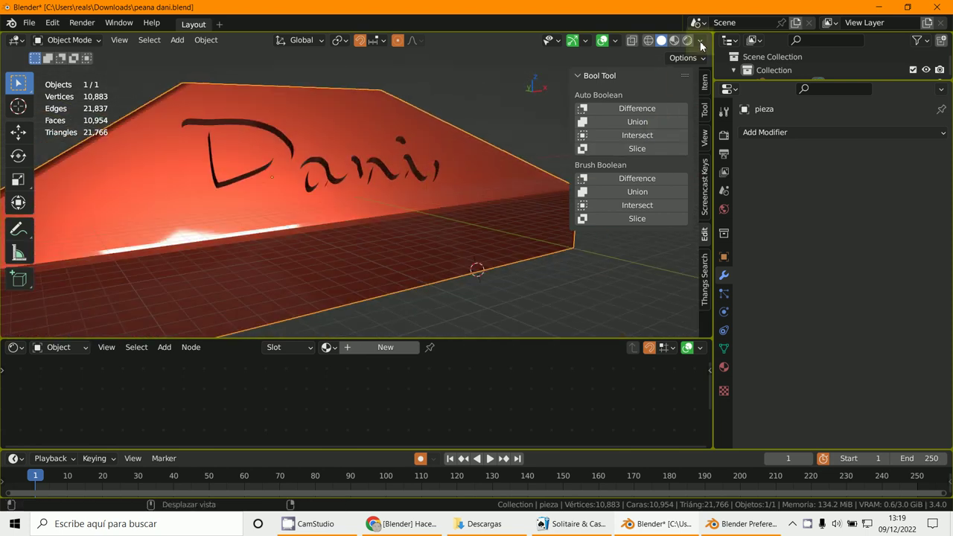
# Step: Change the MatCap to the matte red clay sphere and inspect the engraved lettering on the stand
pyautogui.click(699, 43)
pyautogui.click(691, 146)
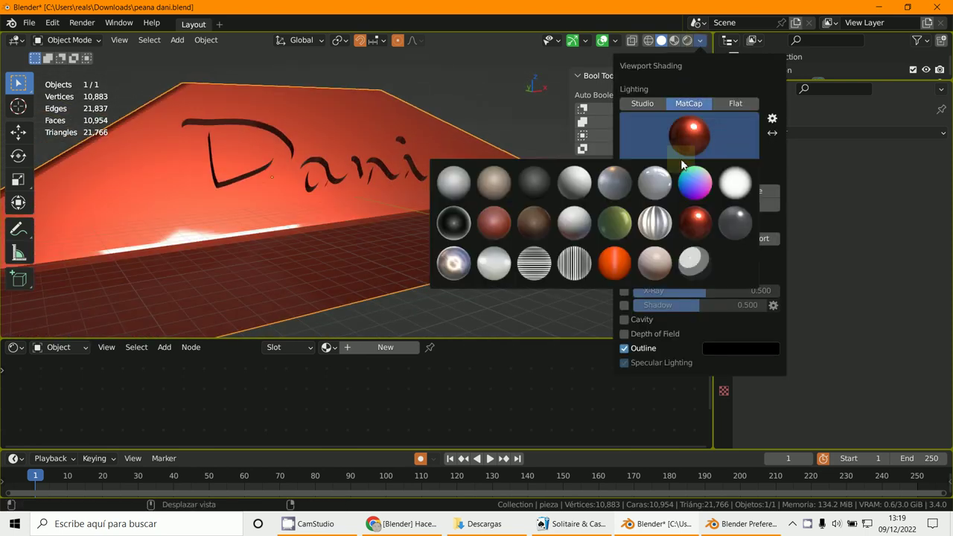
pyautogui.click(524, 221)
pyautogui.moveTo(409, 198); pyautogui.dragTo(327, 189, button='middle')
pyautogui.scroll(3, 327, 189)
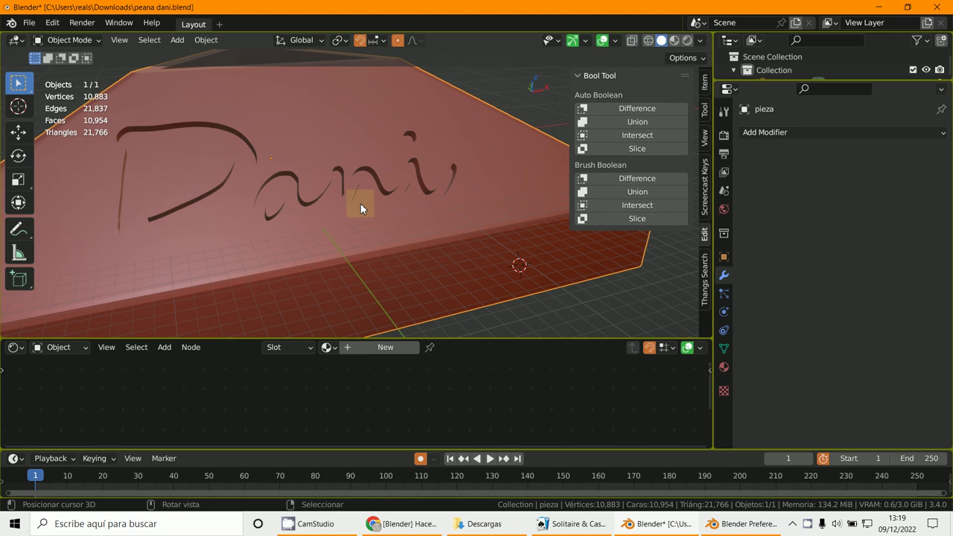
pyautogui.moveTo(360, 203); pyautogui.dragTo(362, 145, button='middle')
pyautogui.click(316, 524)
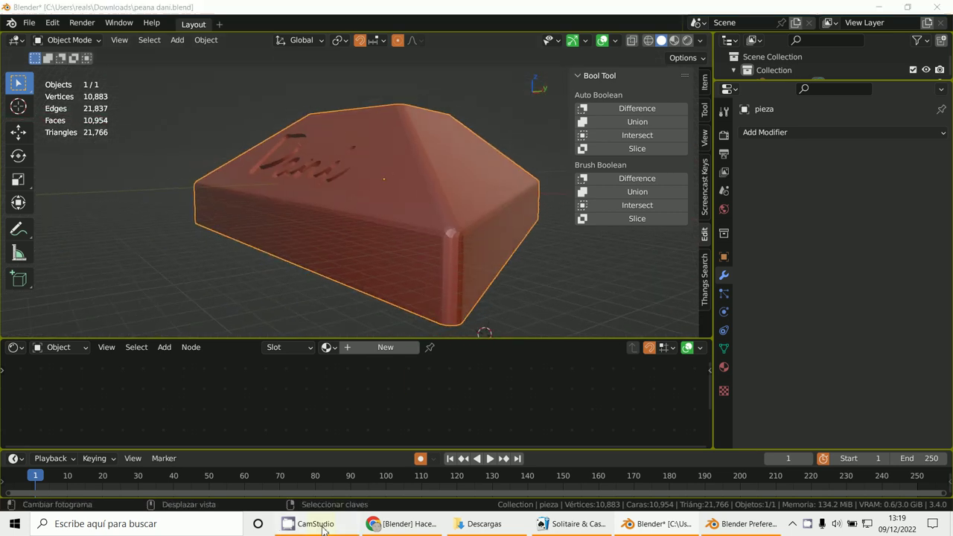